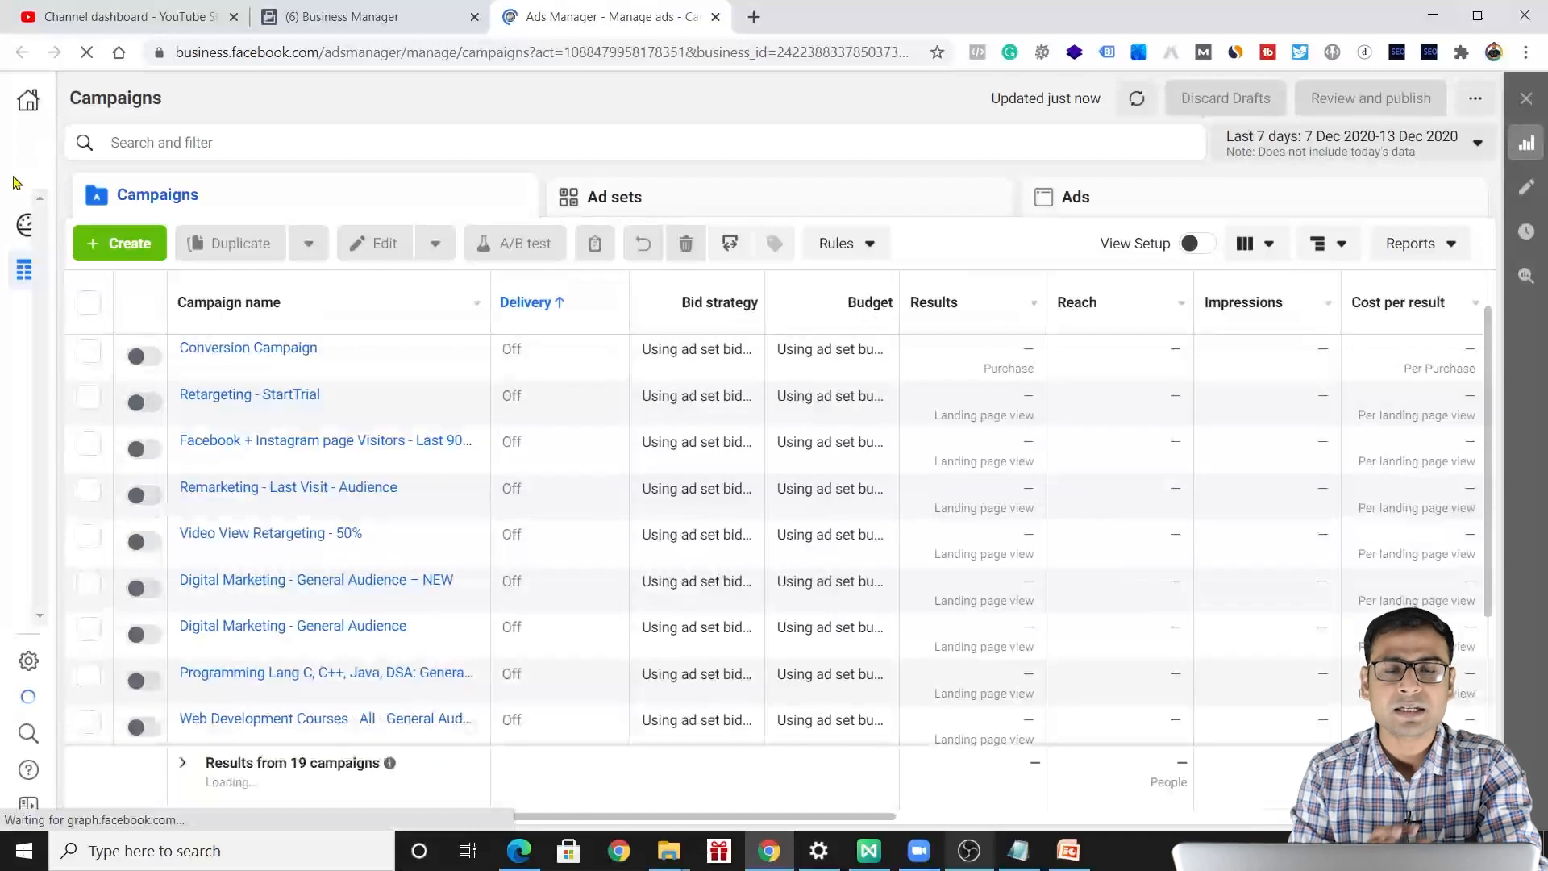
# Open the Audiences tool from the business tools and start creating a custom audience.
pyautogui.click(27, 158)
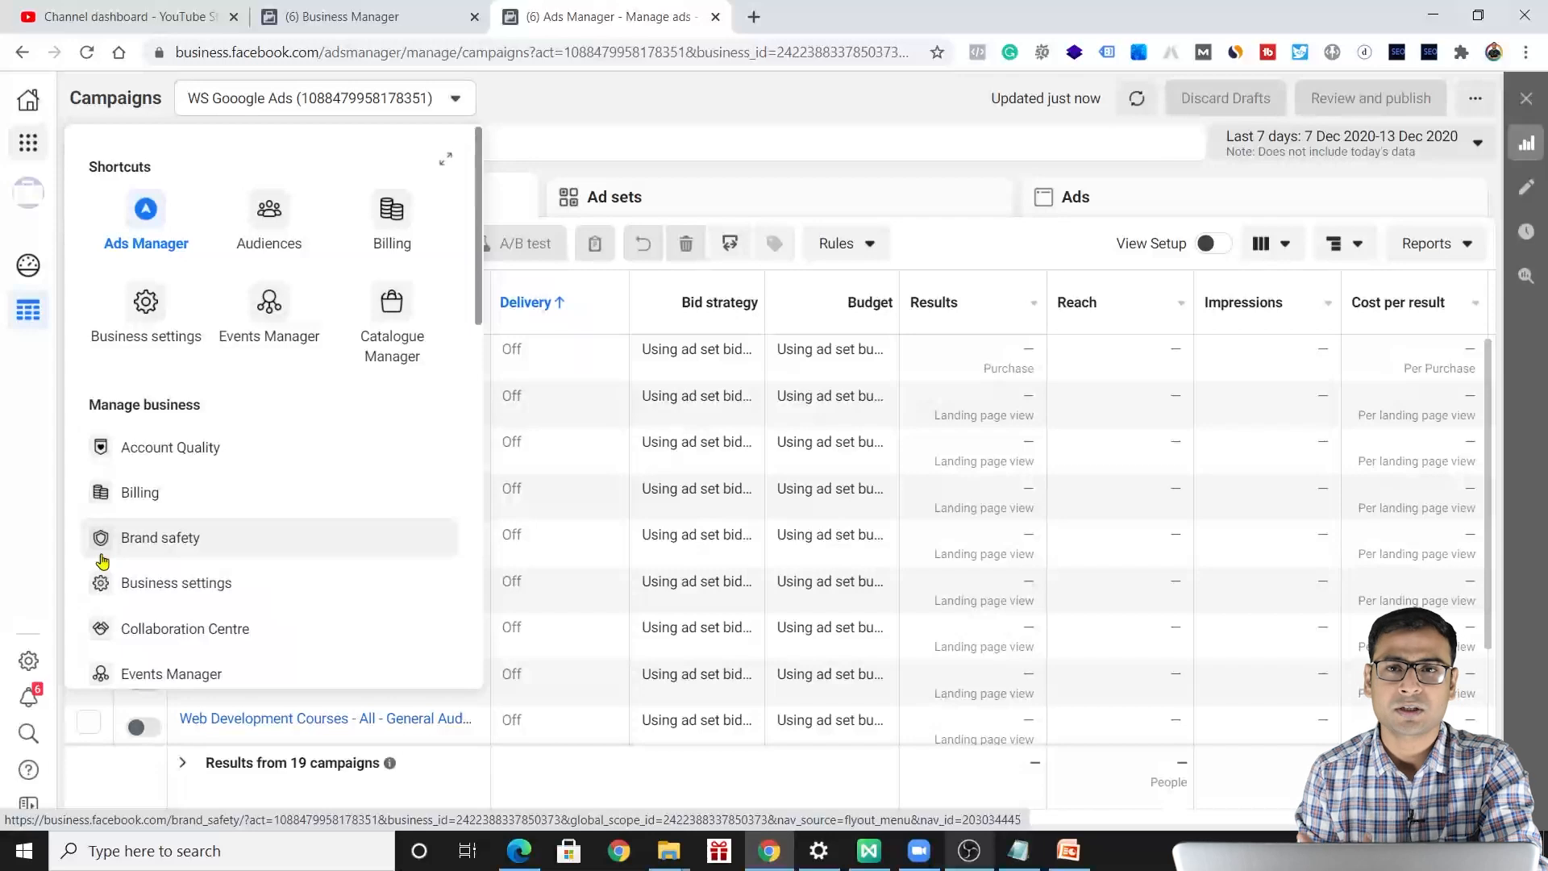
pyautogui.click(267, 211)
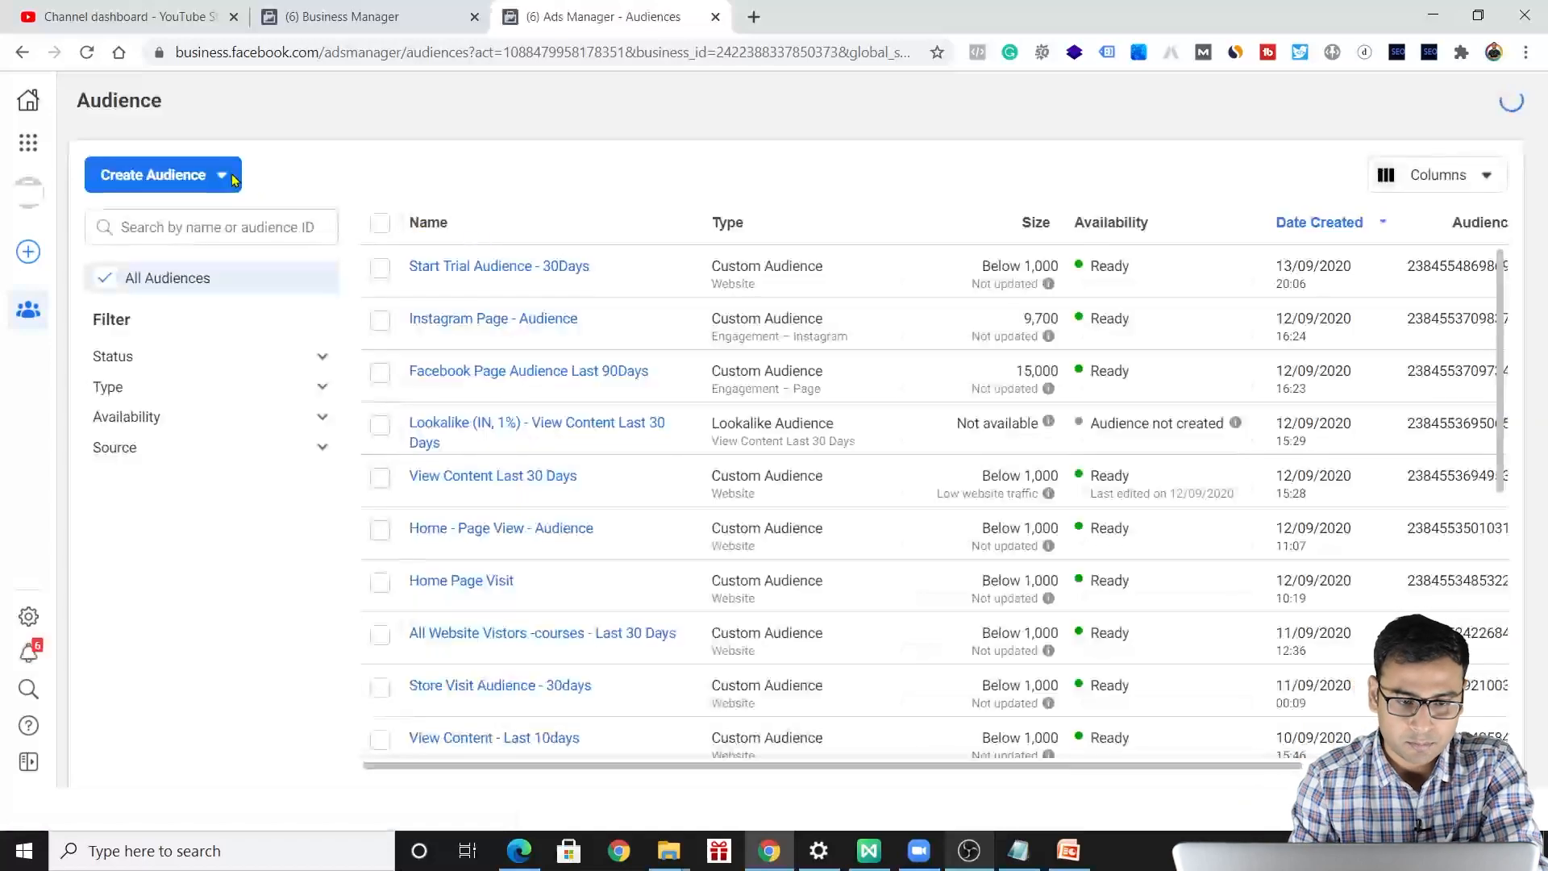
pyautogui.click(232, 181)
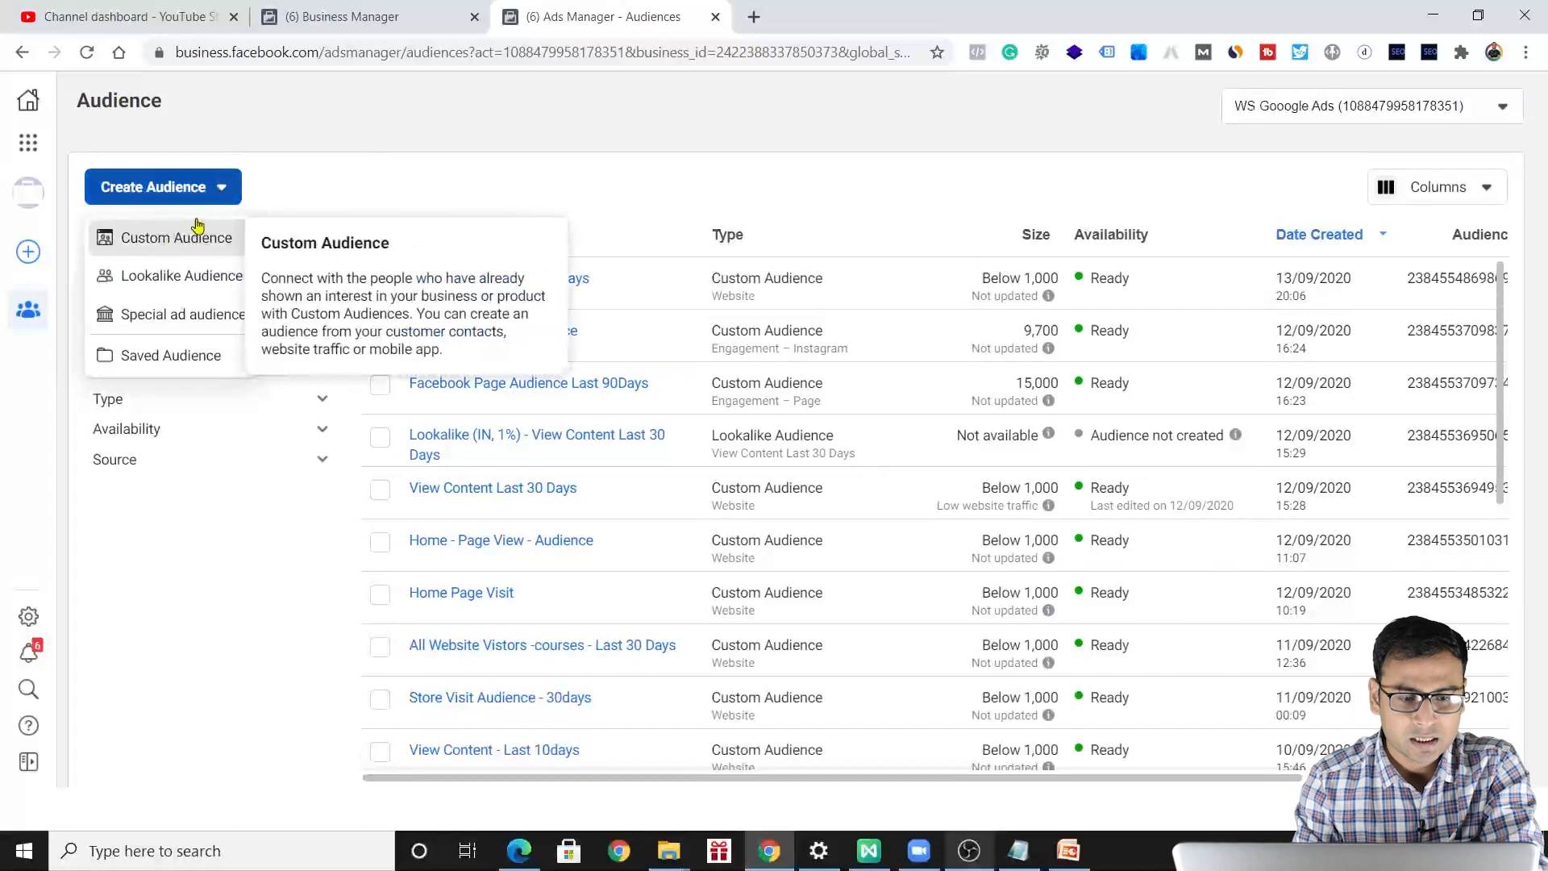
pyautogui.click(166, 244)
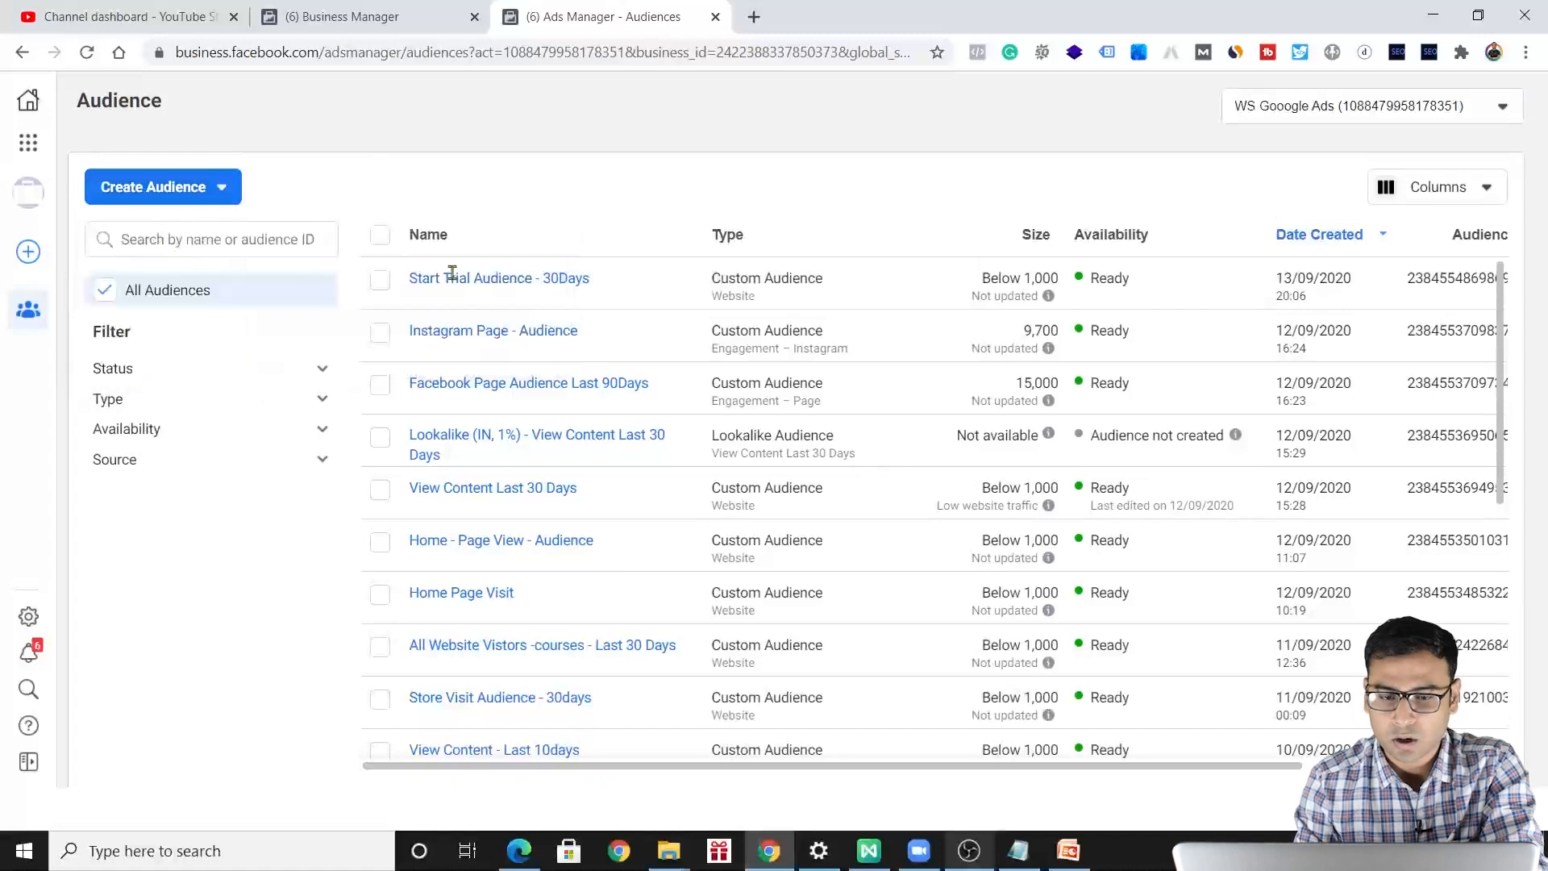
pyautogui.click(212, 201)
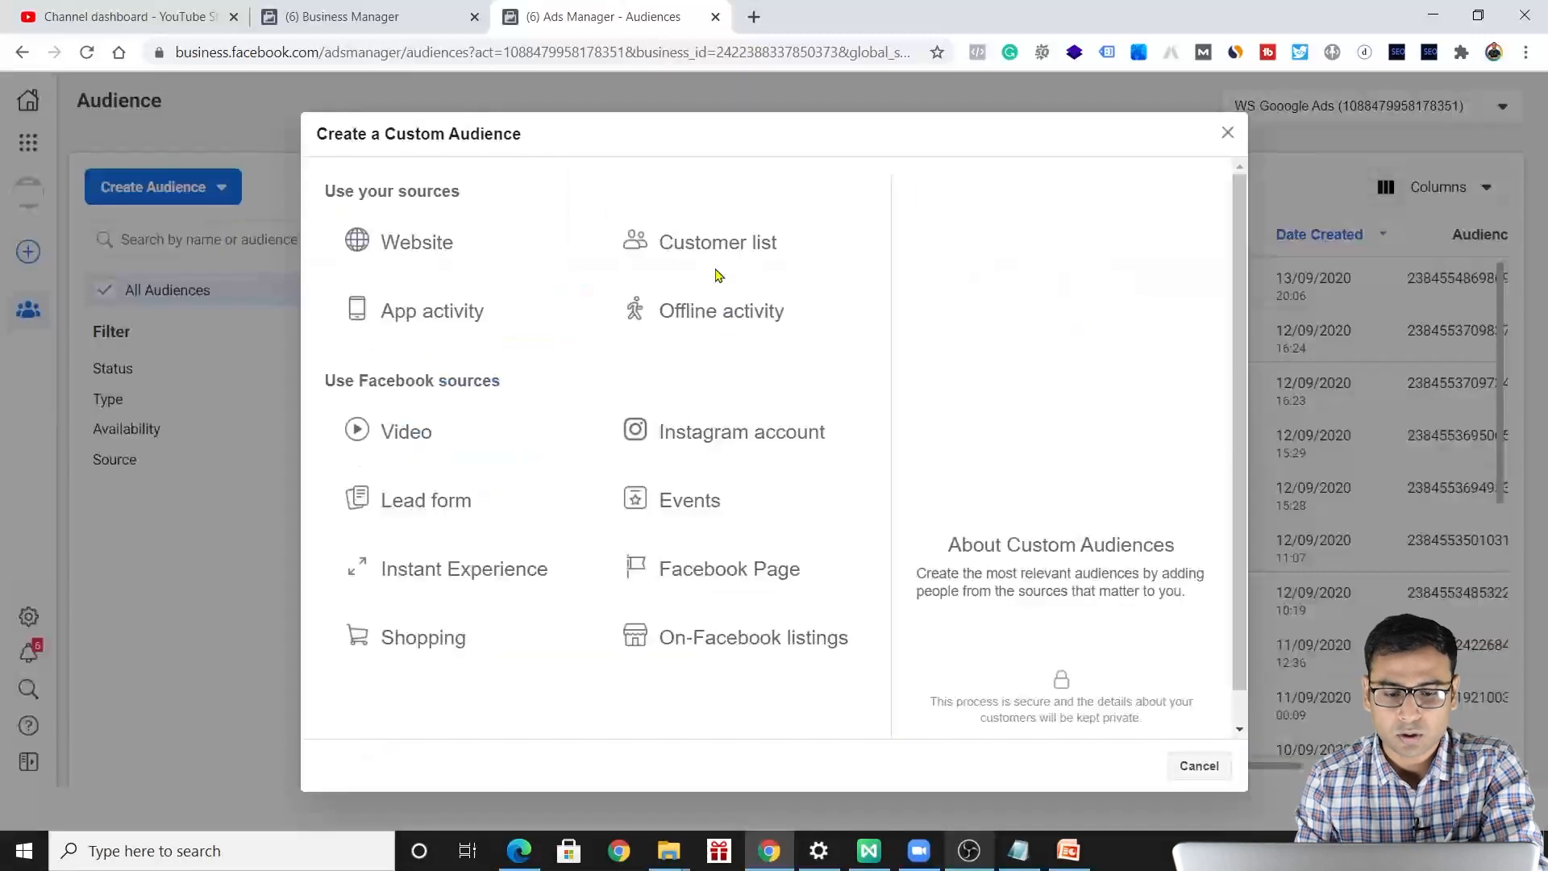
# Choose the Instagram account as the custom audience source and view the available engagement criteria.
pyautogui.scroll(-1, 746, 616)
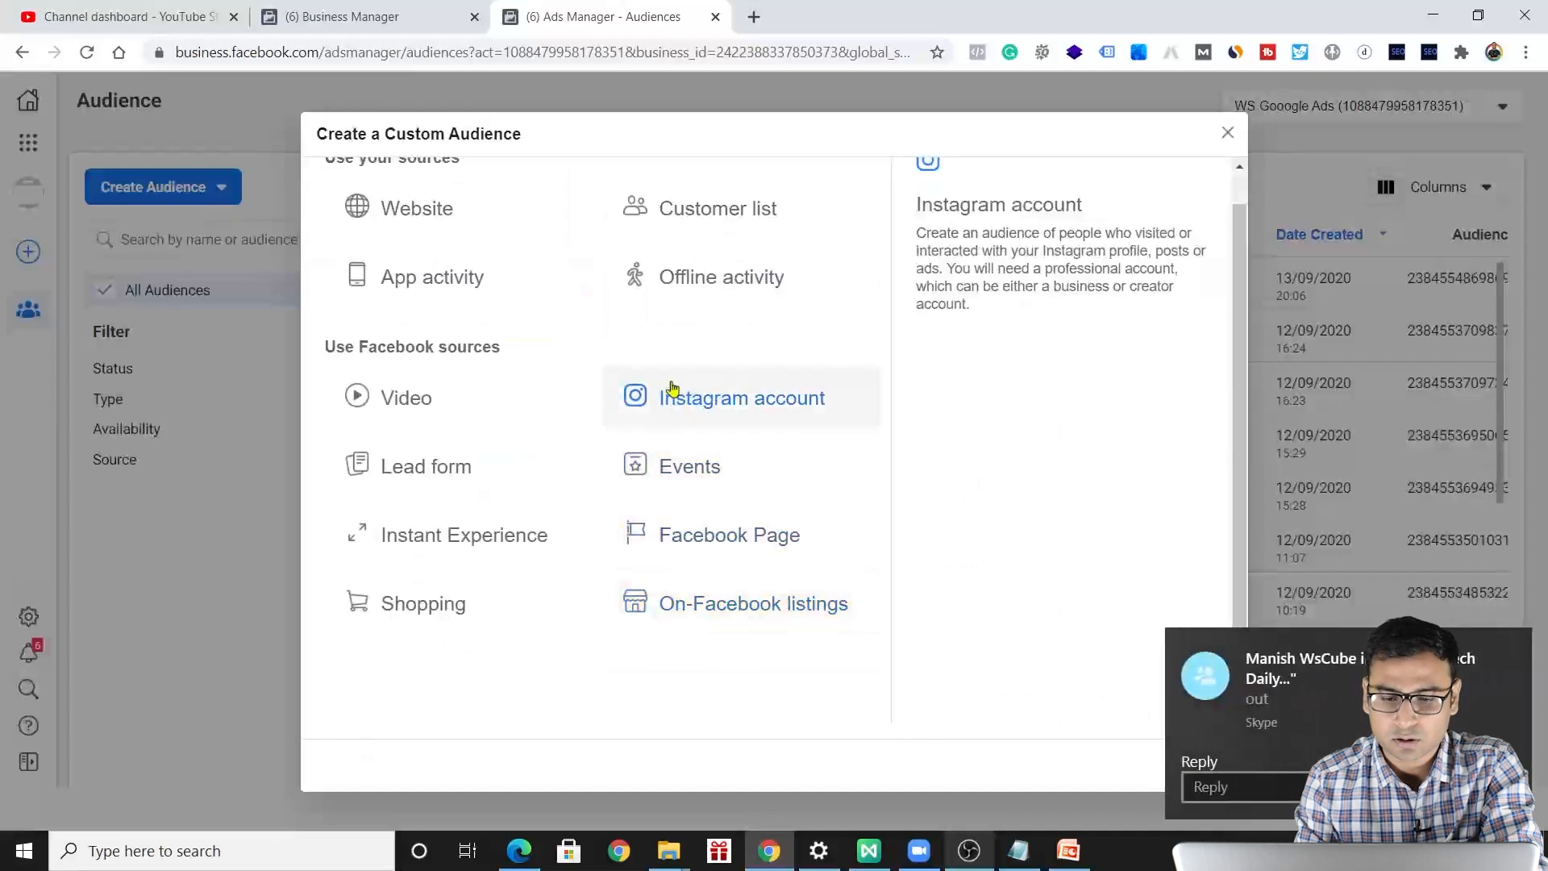
pyautogui.click(748, 395)
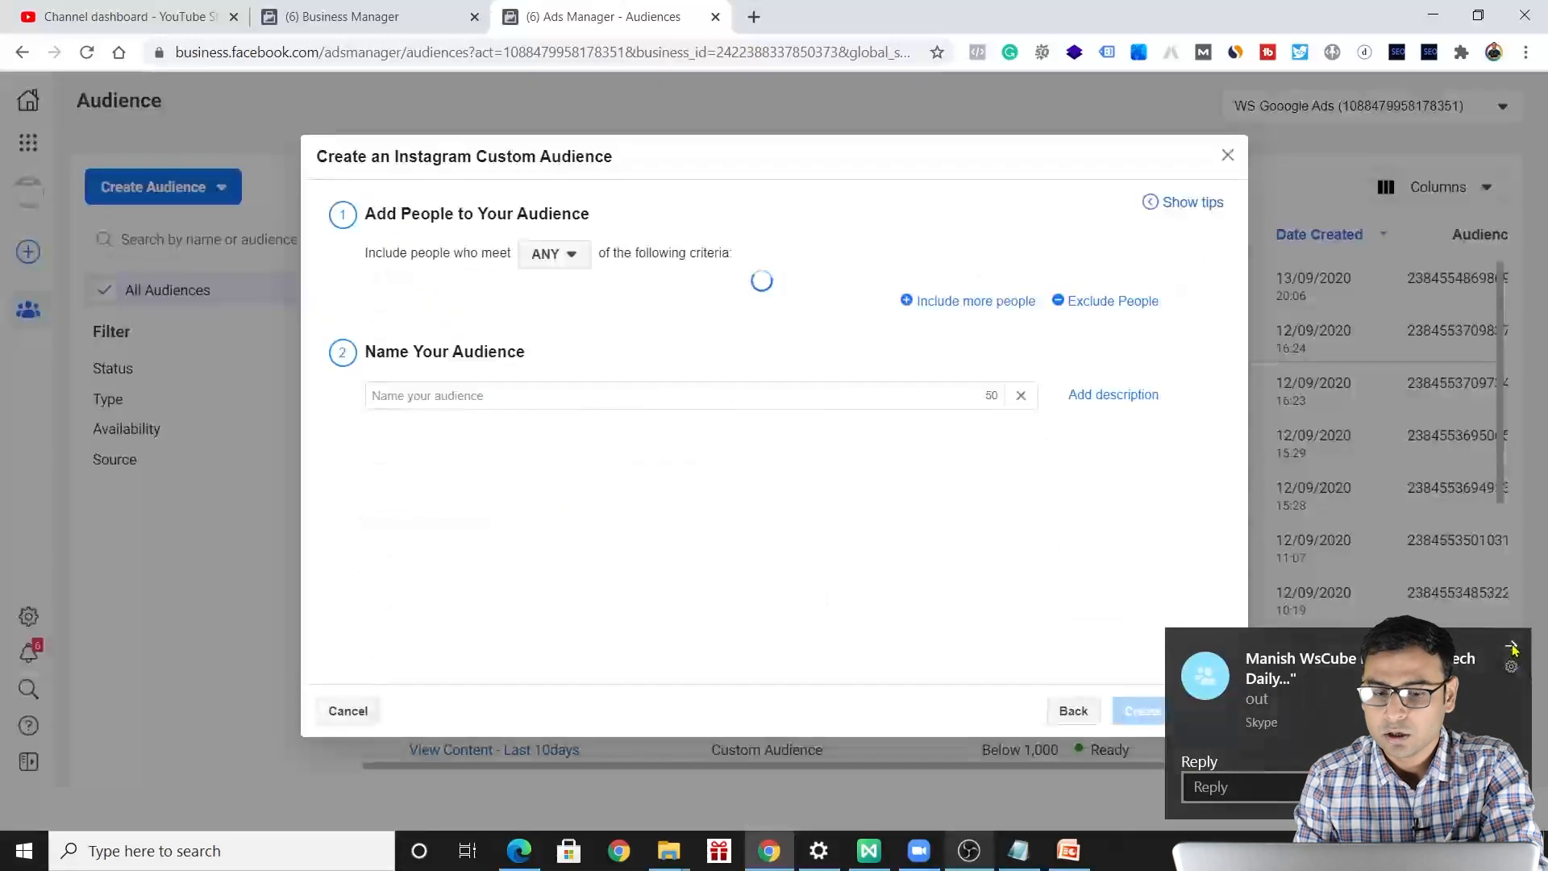
pyautogui.click(1511, 648)
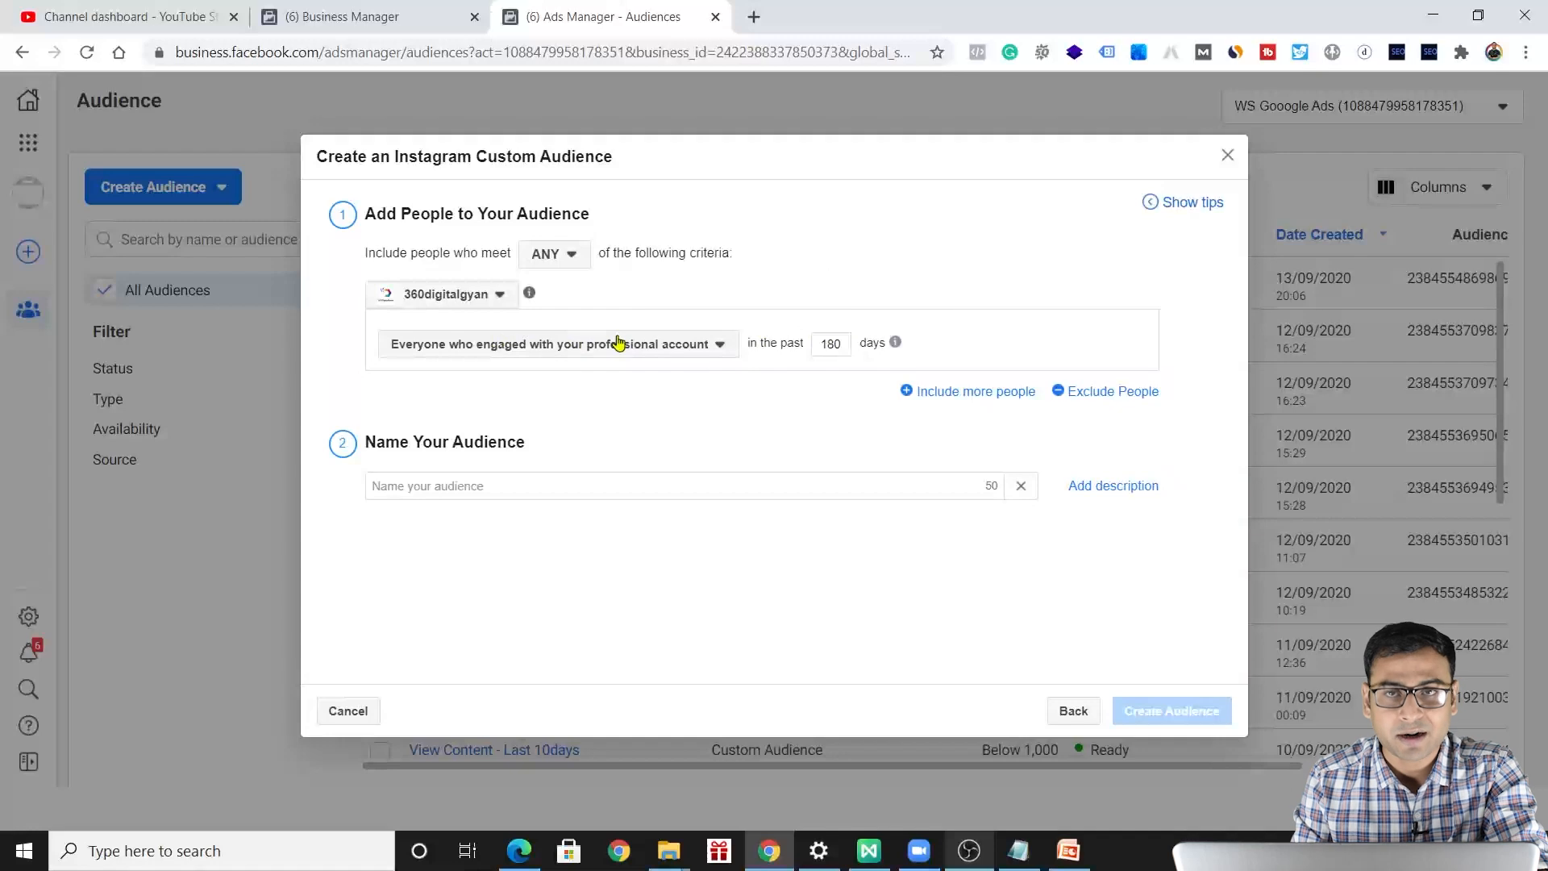
pyautogui.click(692, 345)
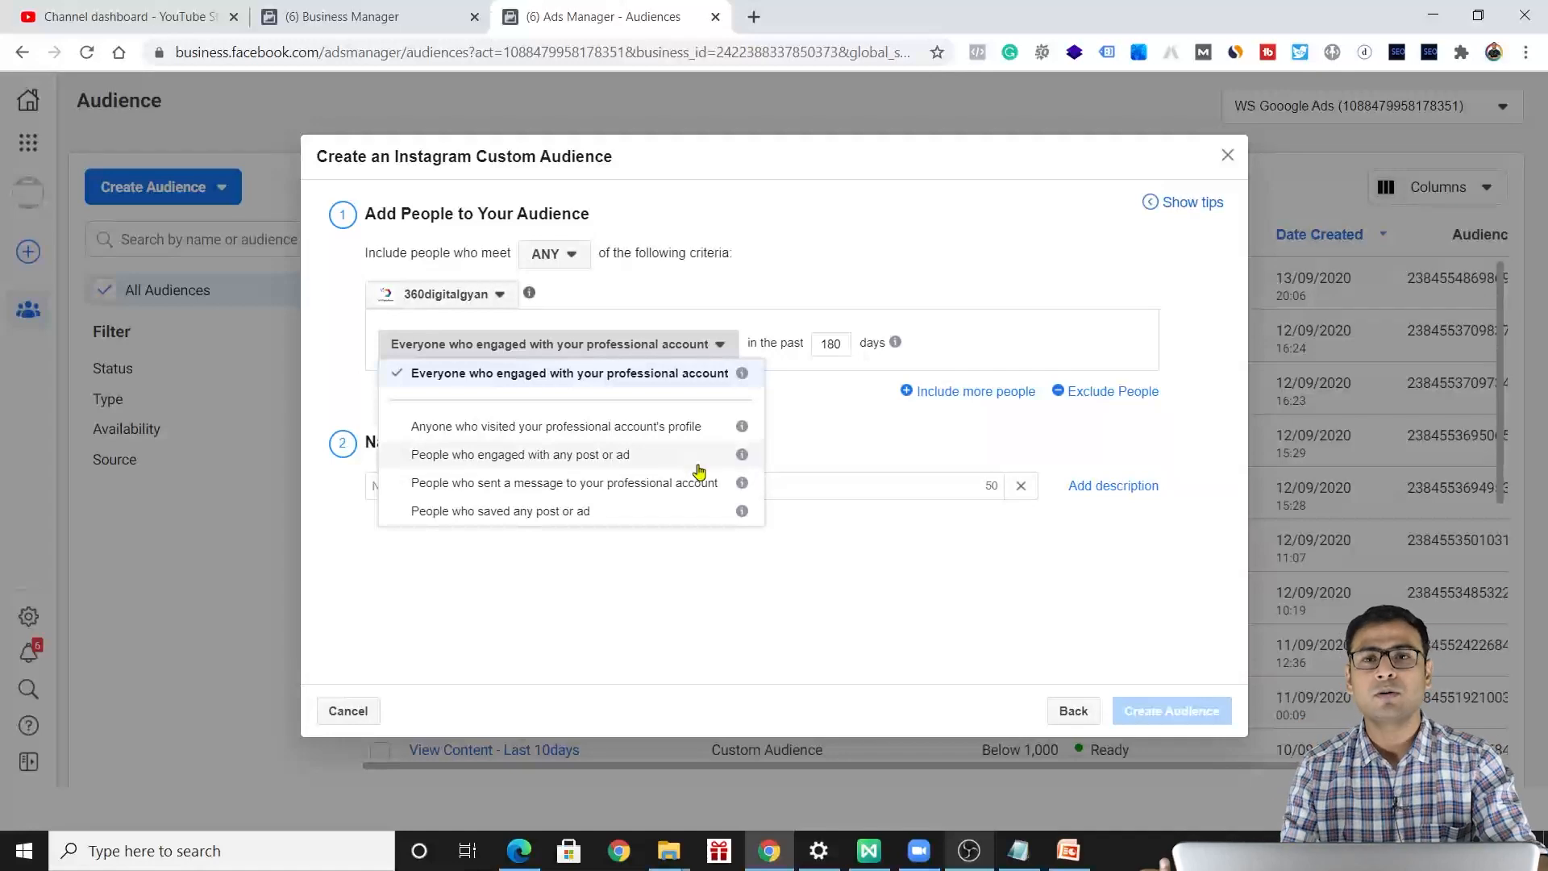
pyautogui.click(860, 420)
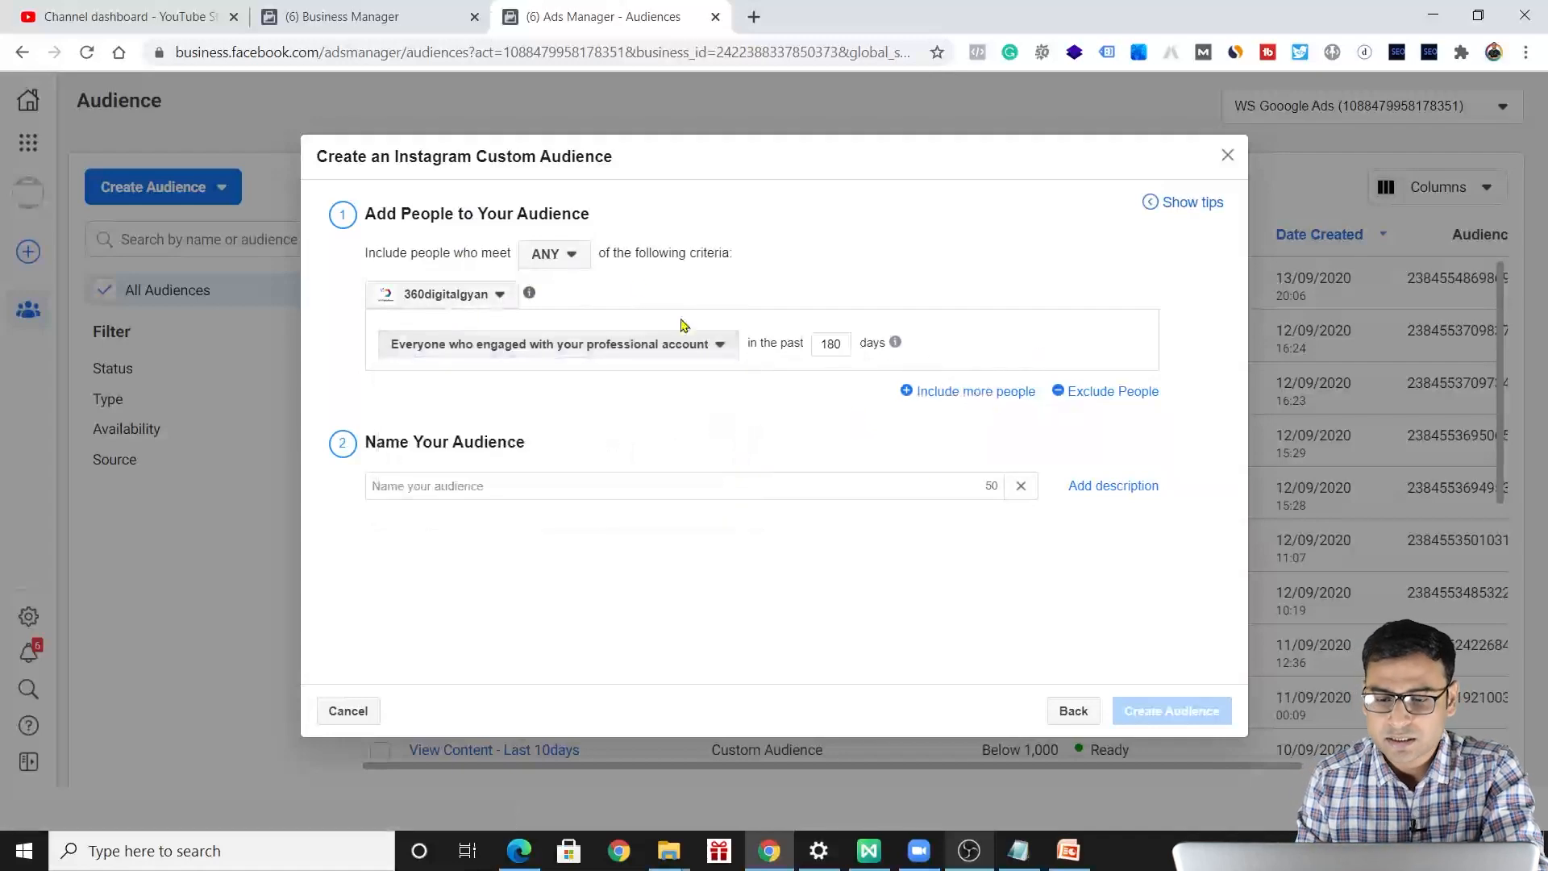
# Try adding a second inclusion criterion and an exclusion criterion for the 360digitalgyan account, and remove both.
pyautogui.click(984, 396)
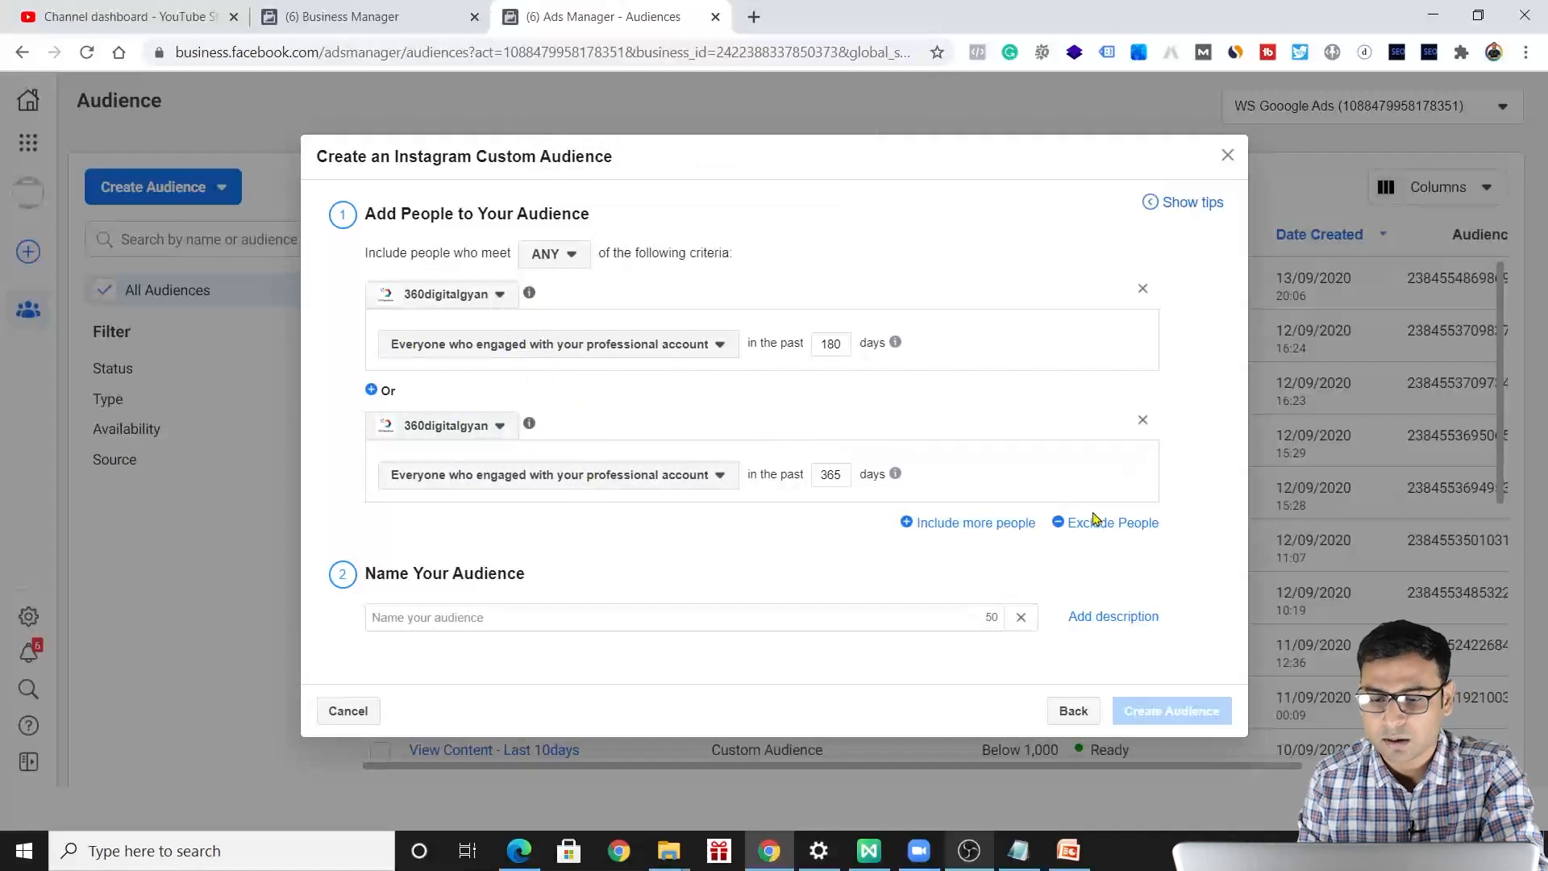
pyautogui.click(1095, 522)
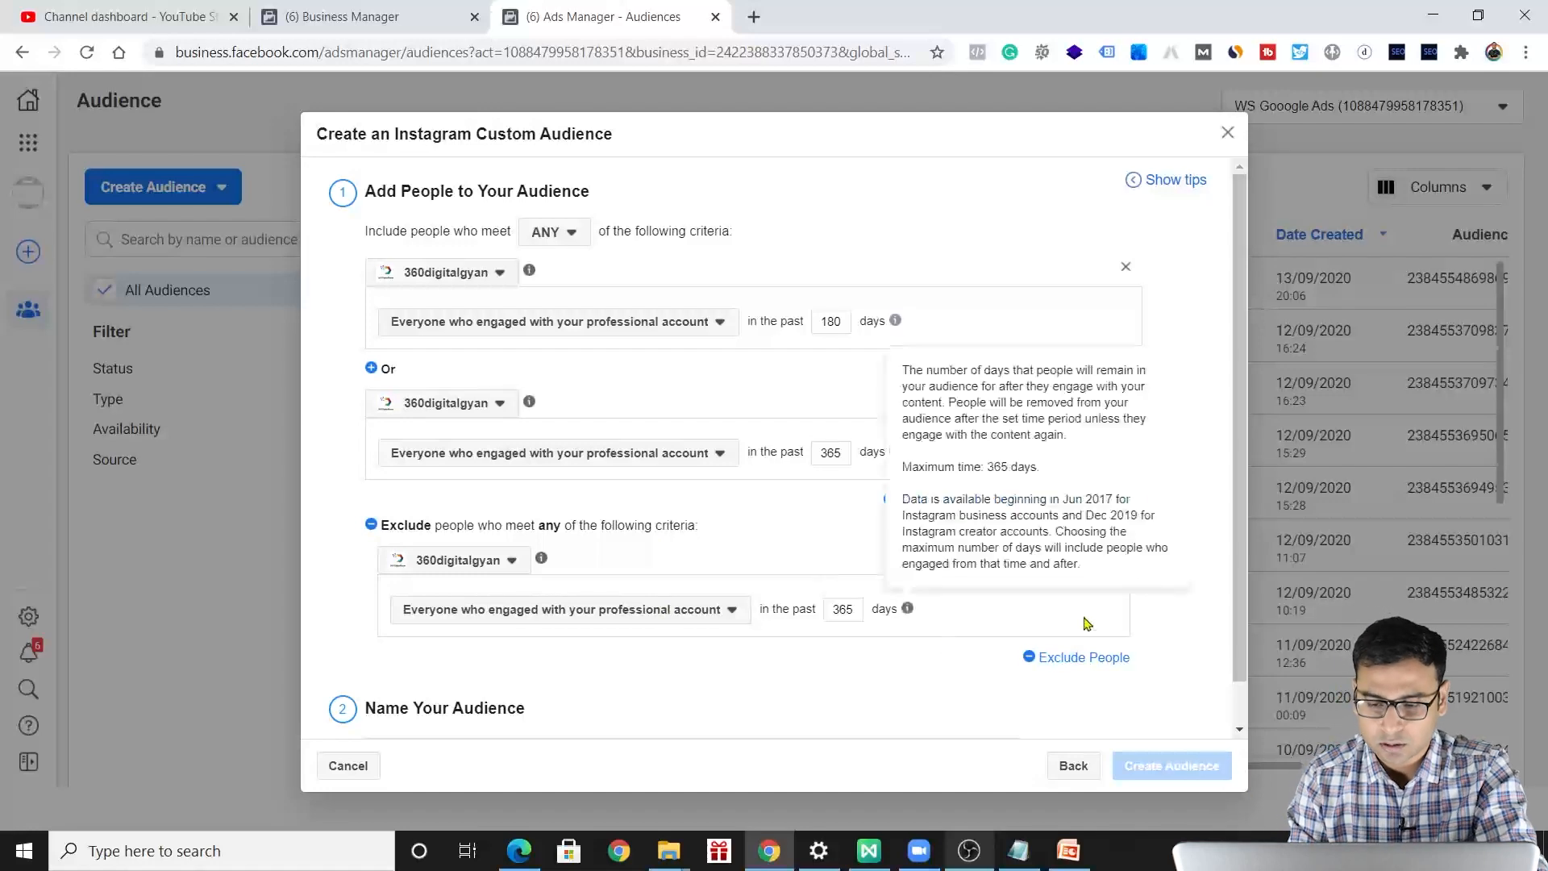
pyautogui.click(1113, 555)
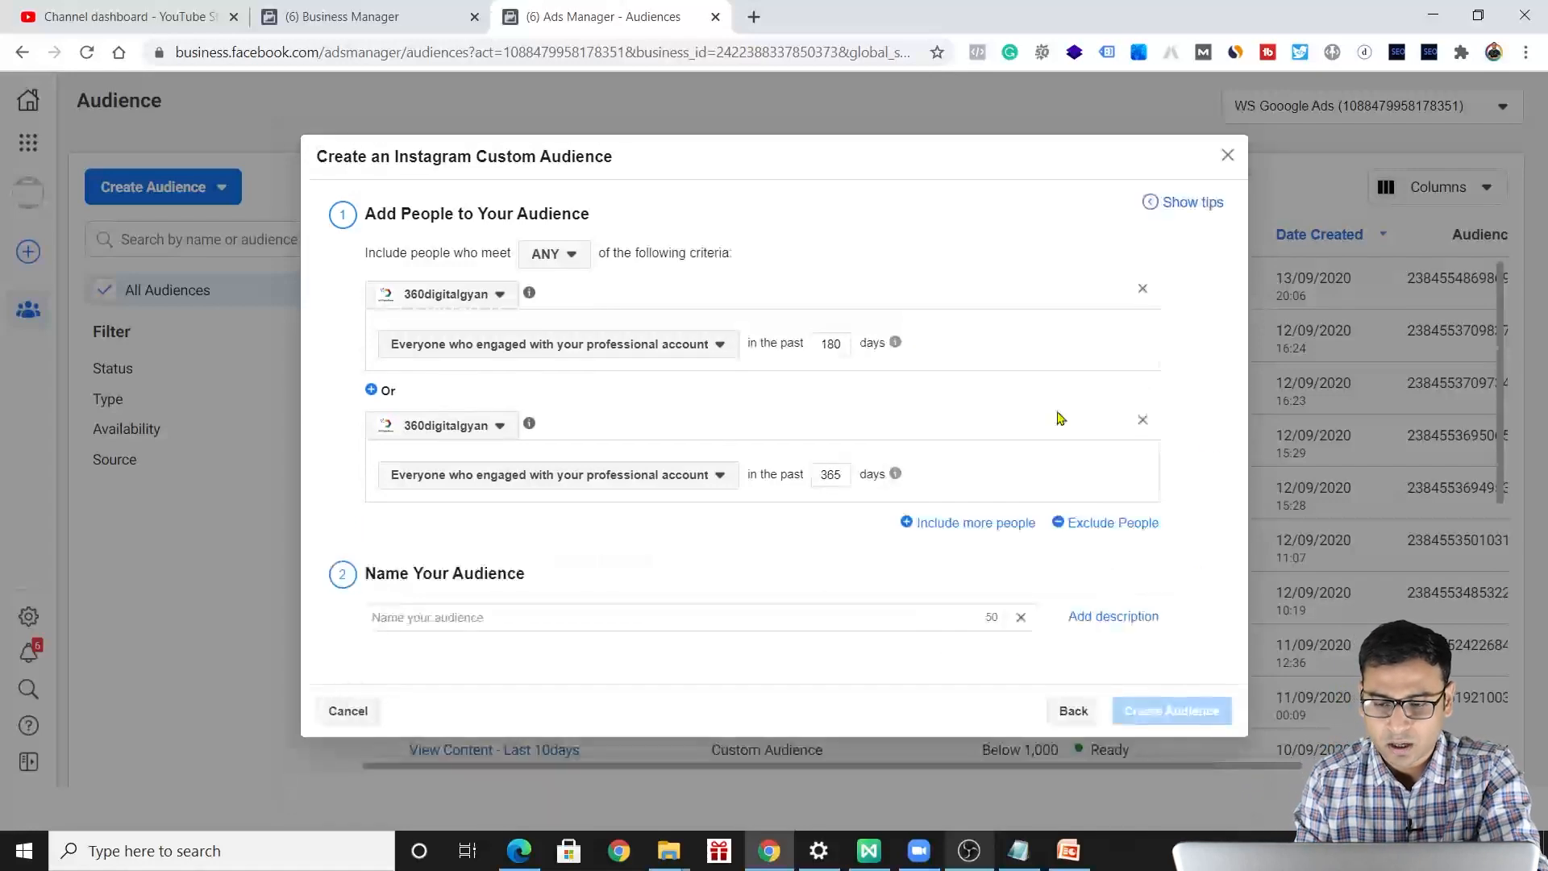
pyautogui.click(1143, 419)
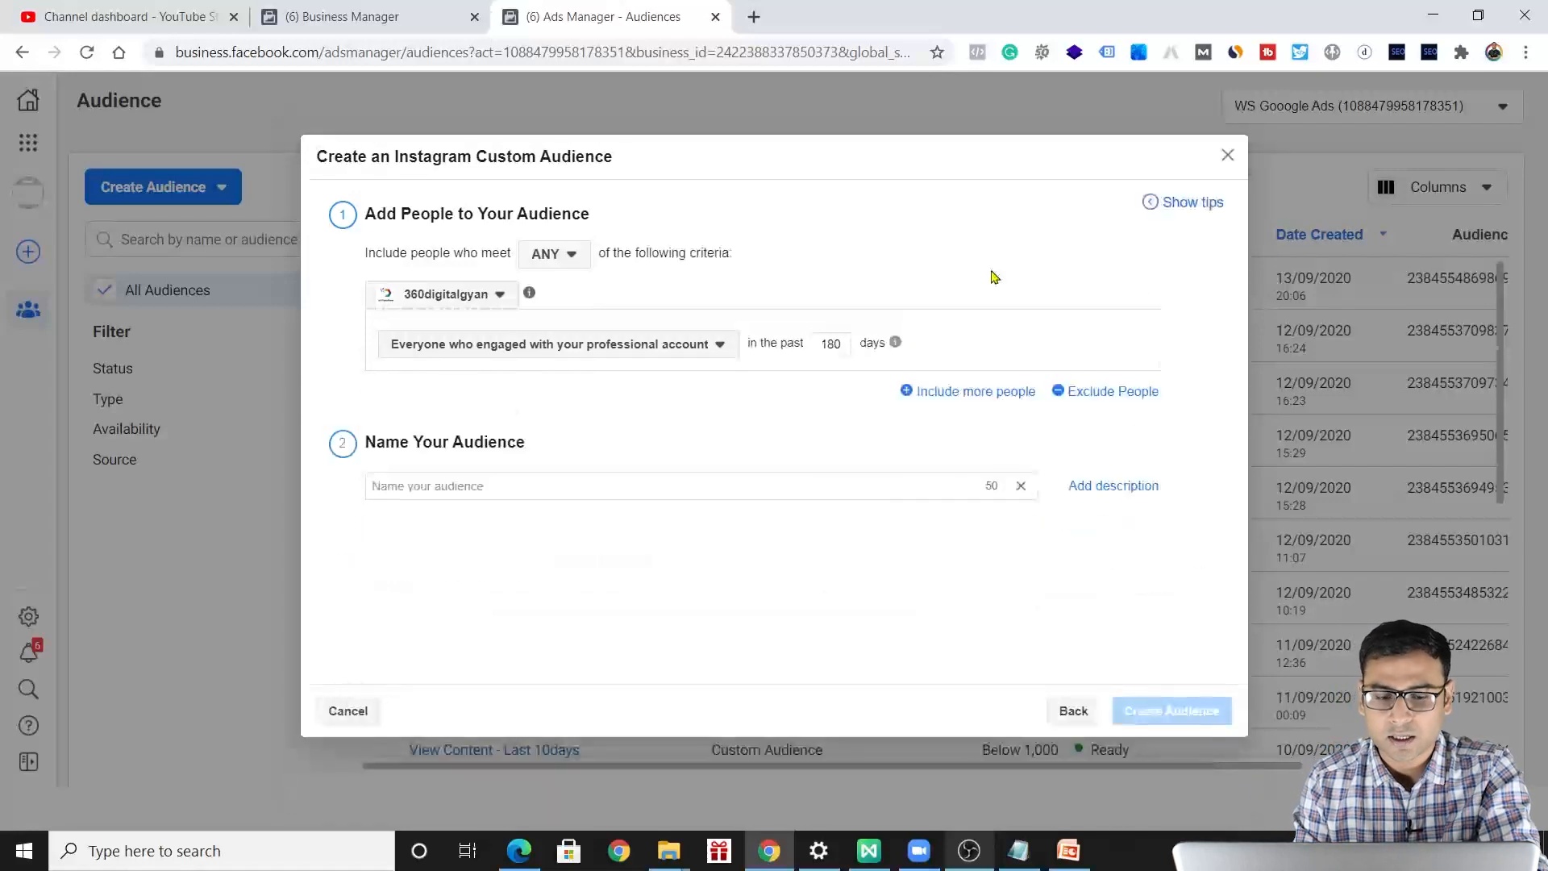
# Name the Instagram audience "6month - Instagram All Enagagements", create it and close the dialog.
pyautogui.click(605, 347)
pyautogui.click(562, 598)
pyautogui.click(483, 492)
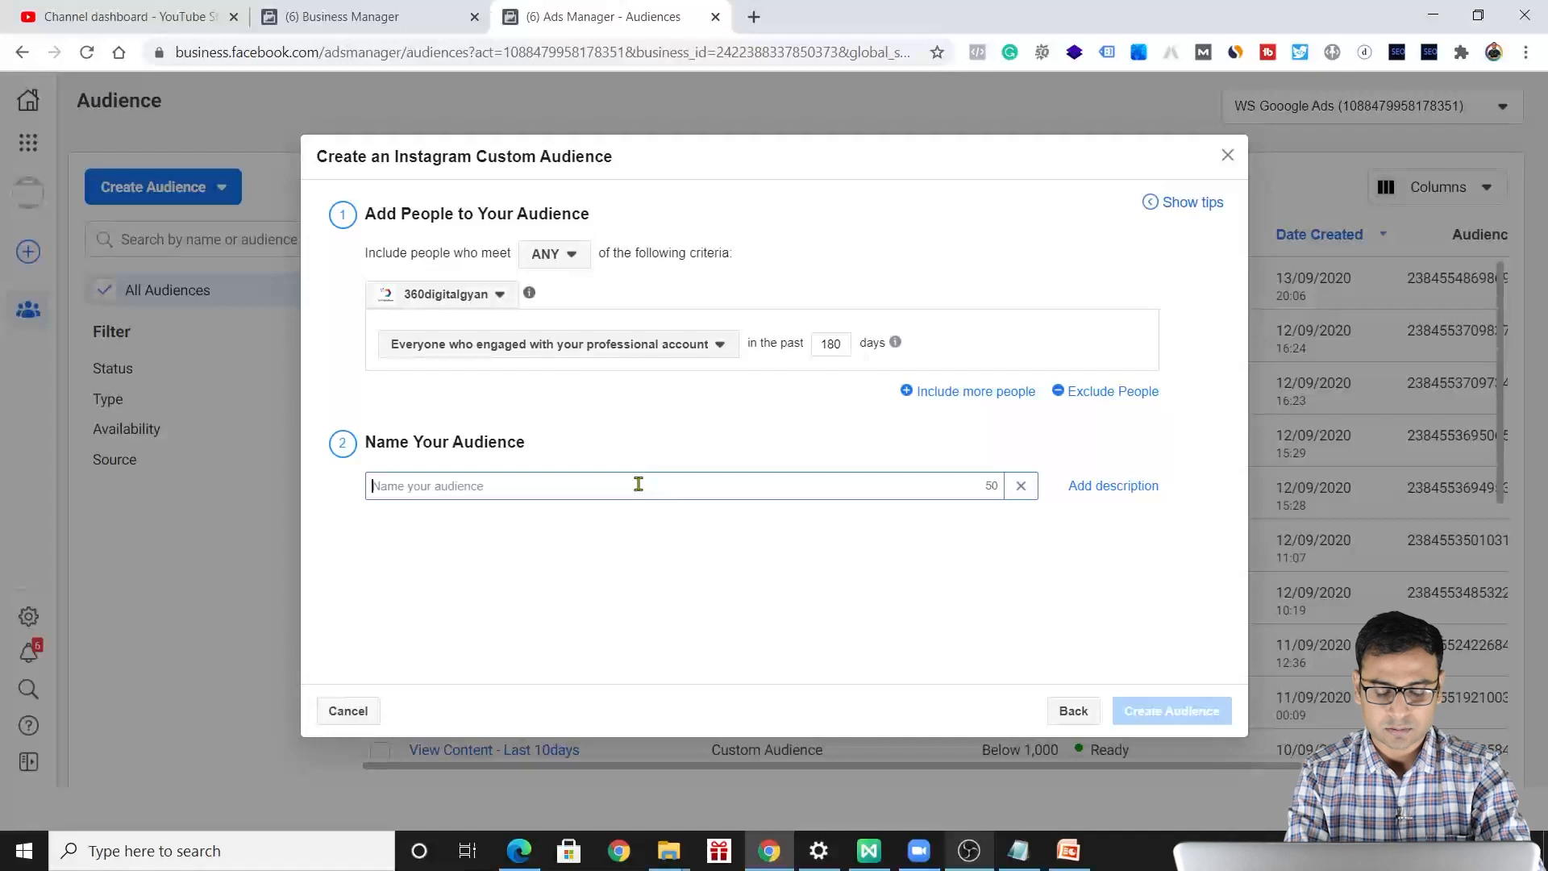
pyautogui.write('I')
pyautogui.press('BackSpace')
pyautogui.press('BackSpace')
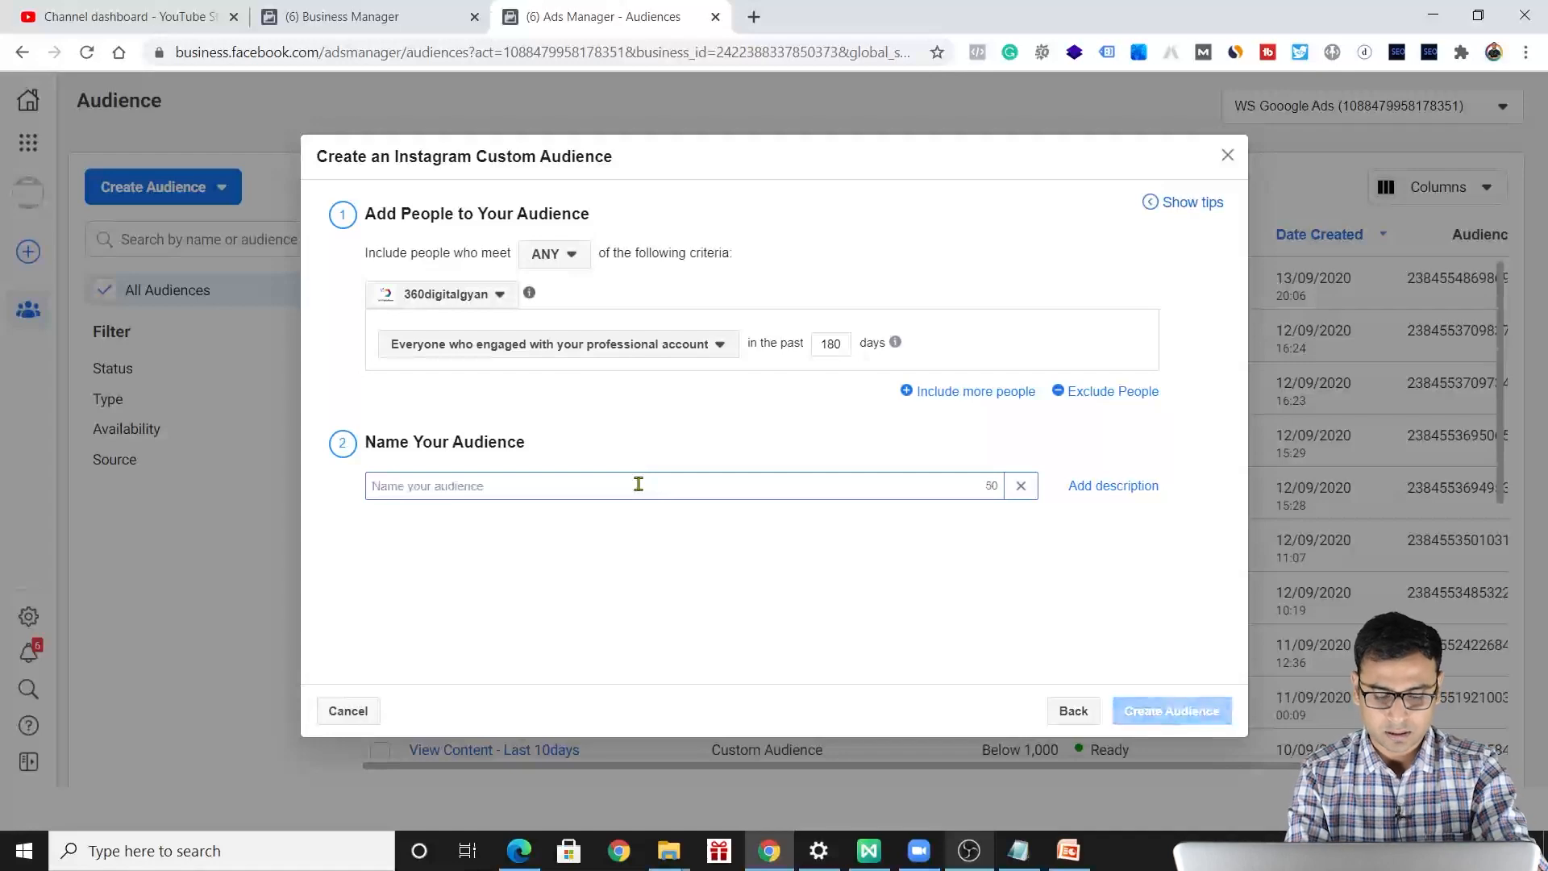
pyautogui.write('6month - Instagram')
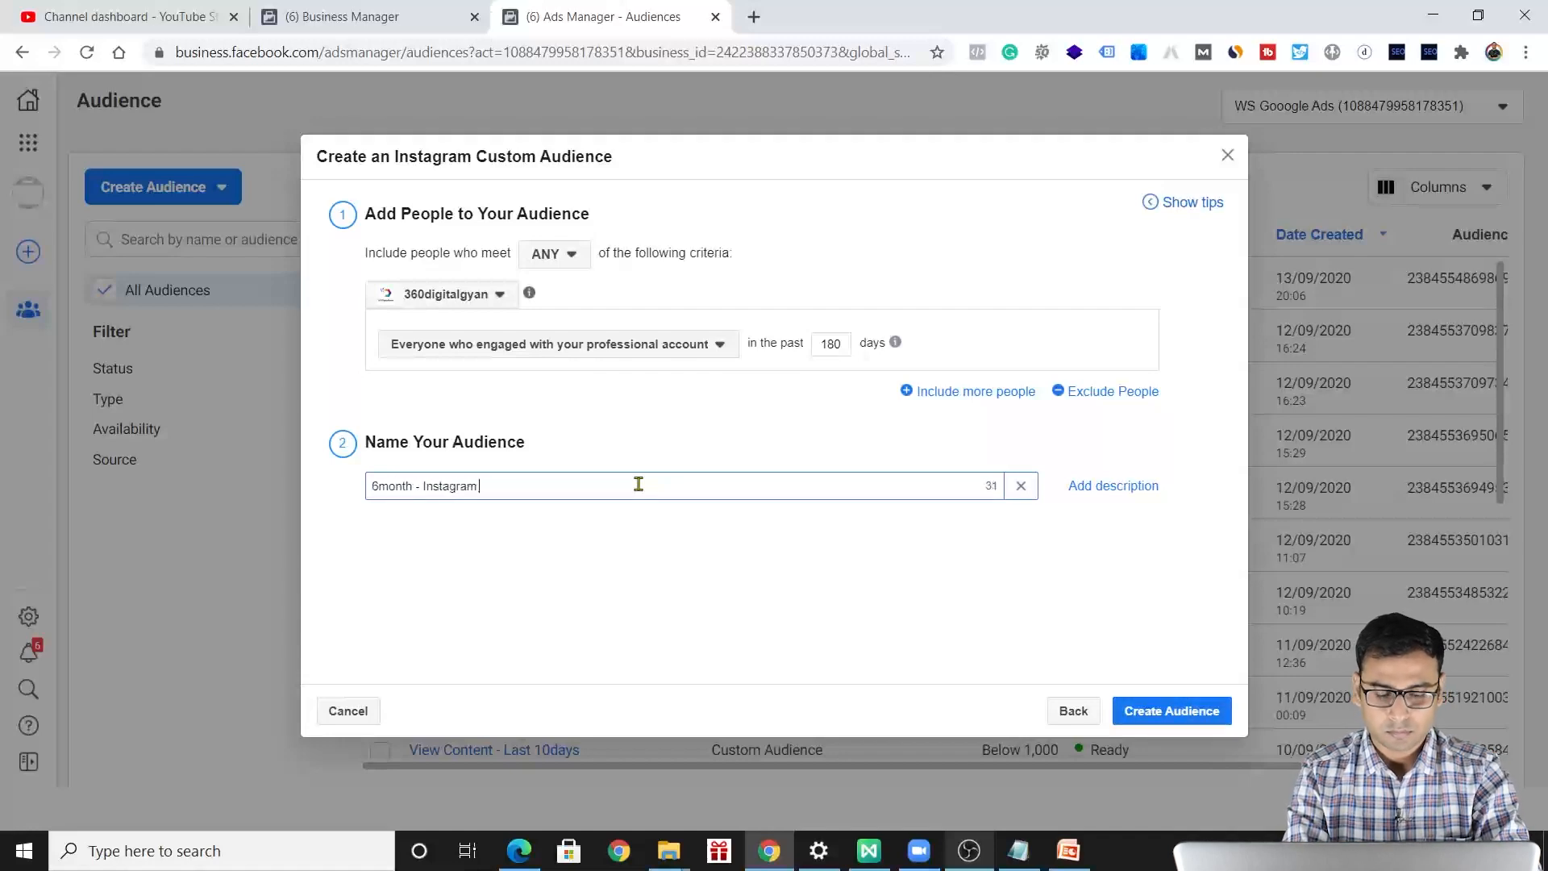
pyautogui.write('All Enagagements')
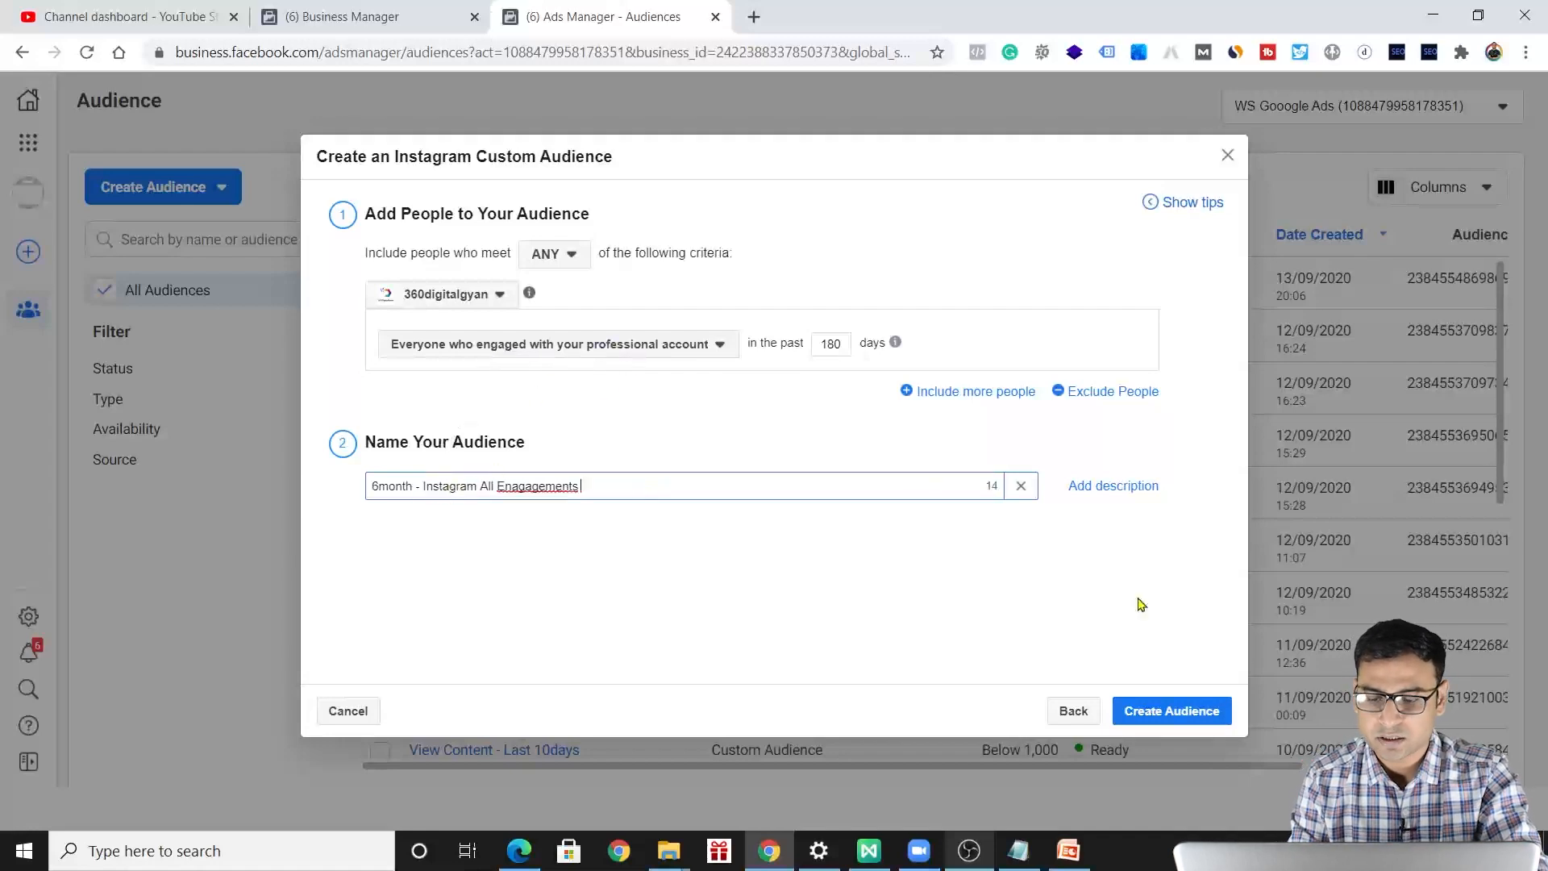
pyautogui.press('Return')
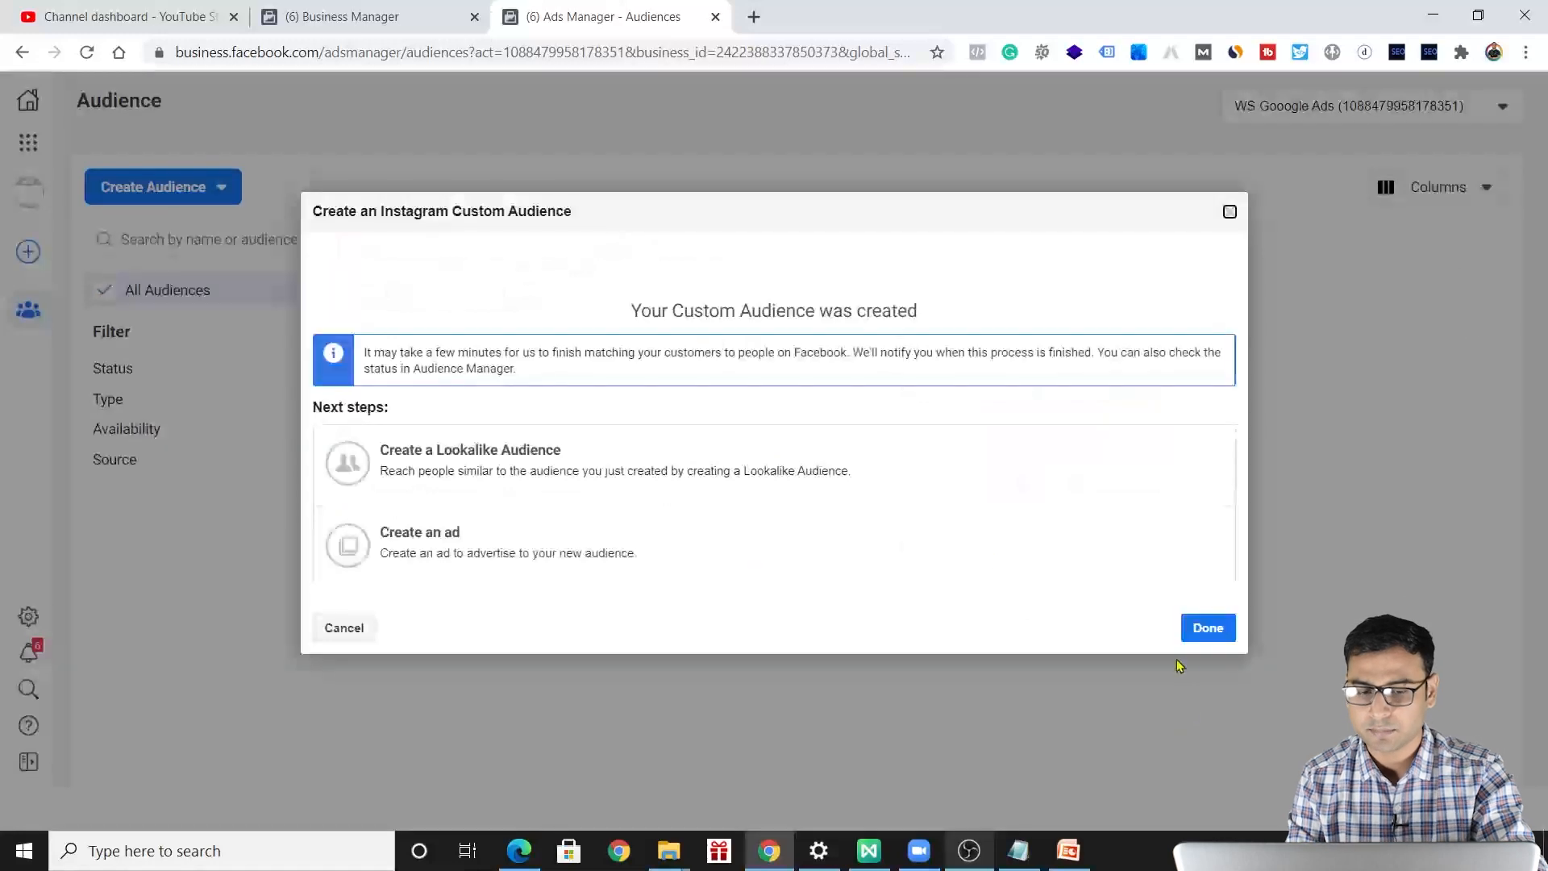
pyautogui.click(1229, 213)
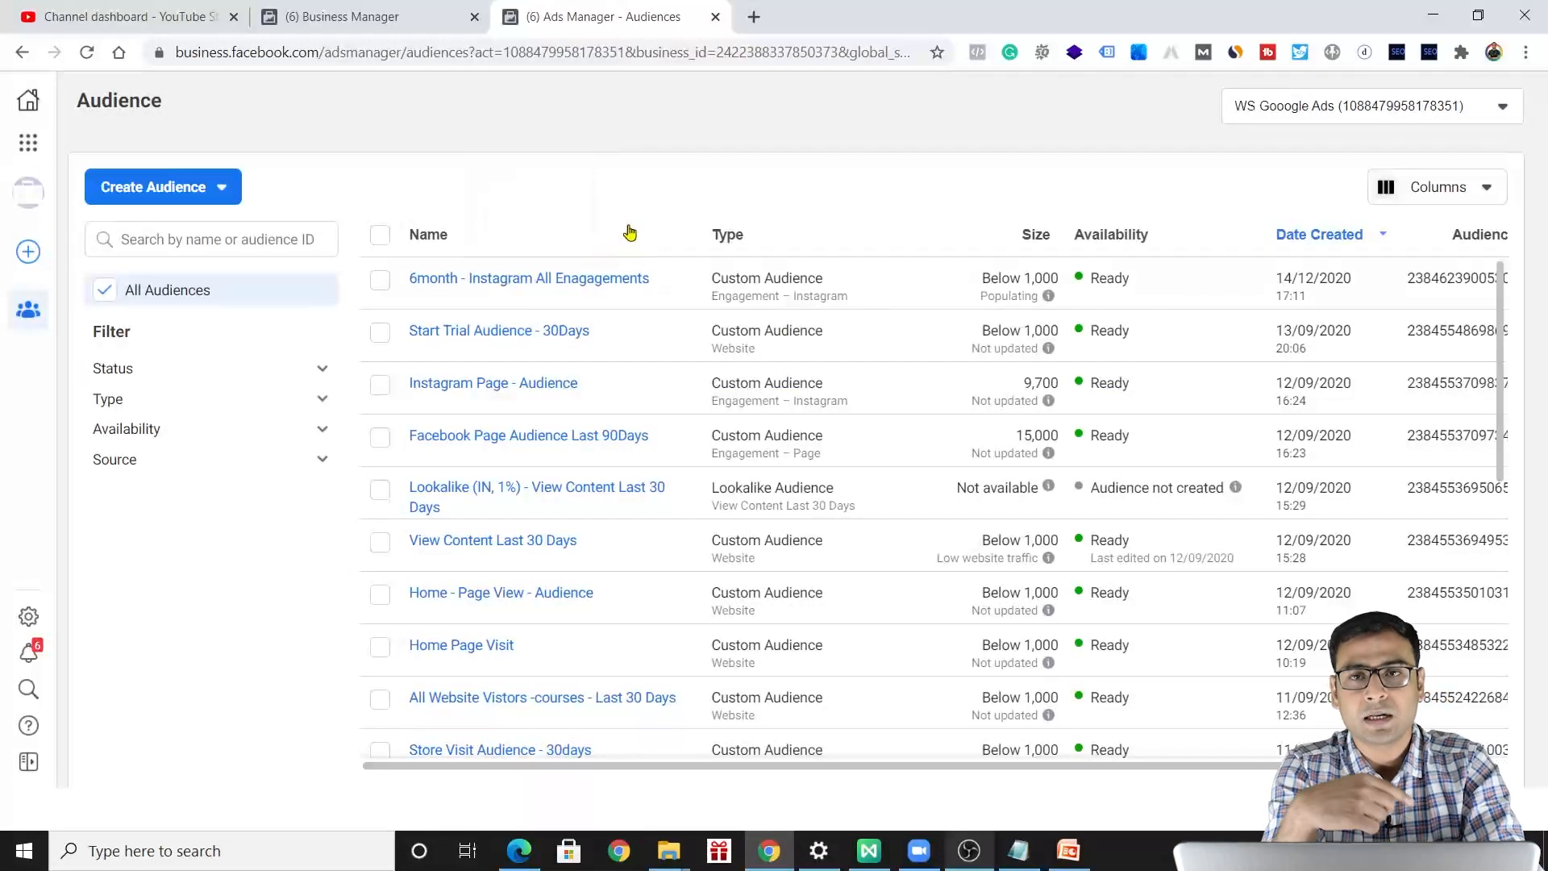
# Return to the ad sets in Ads Manager and create a new campaign with the Traffic objective.
pyautogui.click(28, 142)
pyautogui.click(146, 217)
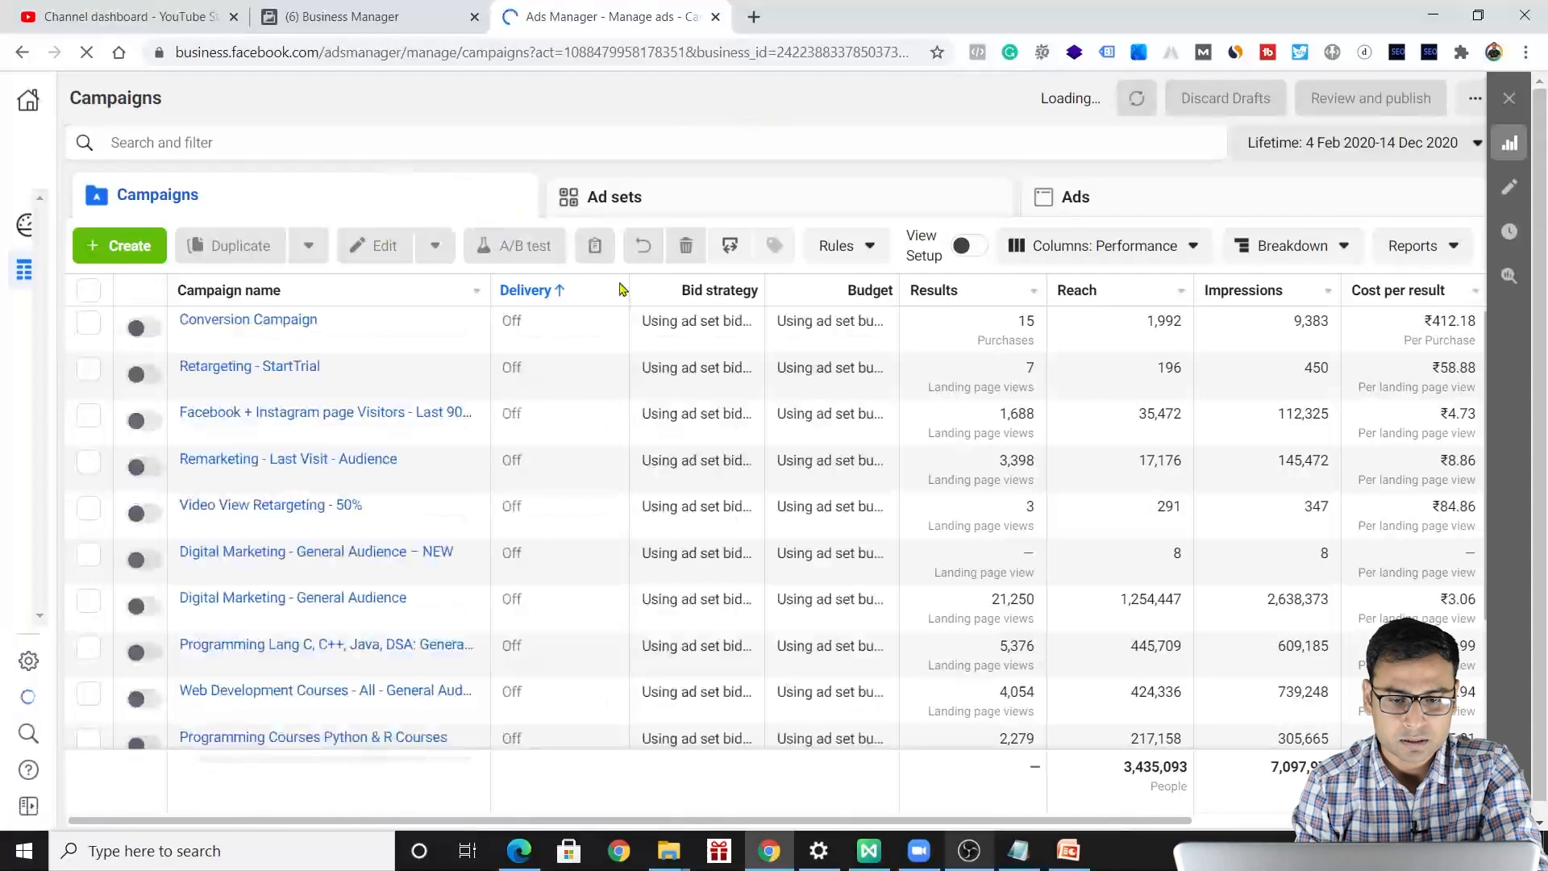
pyautogui.click(657, 197)
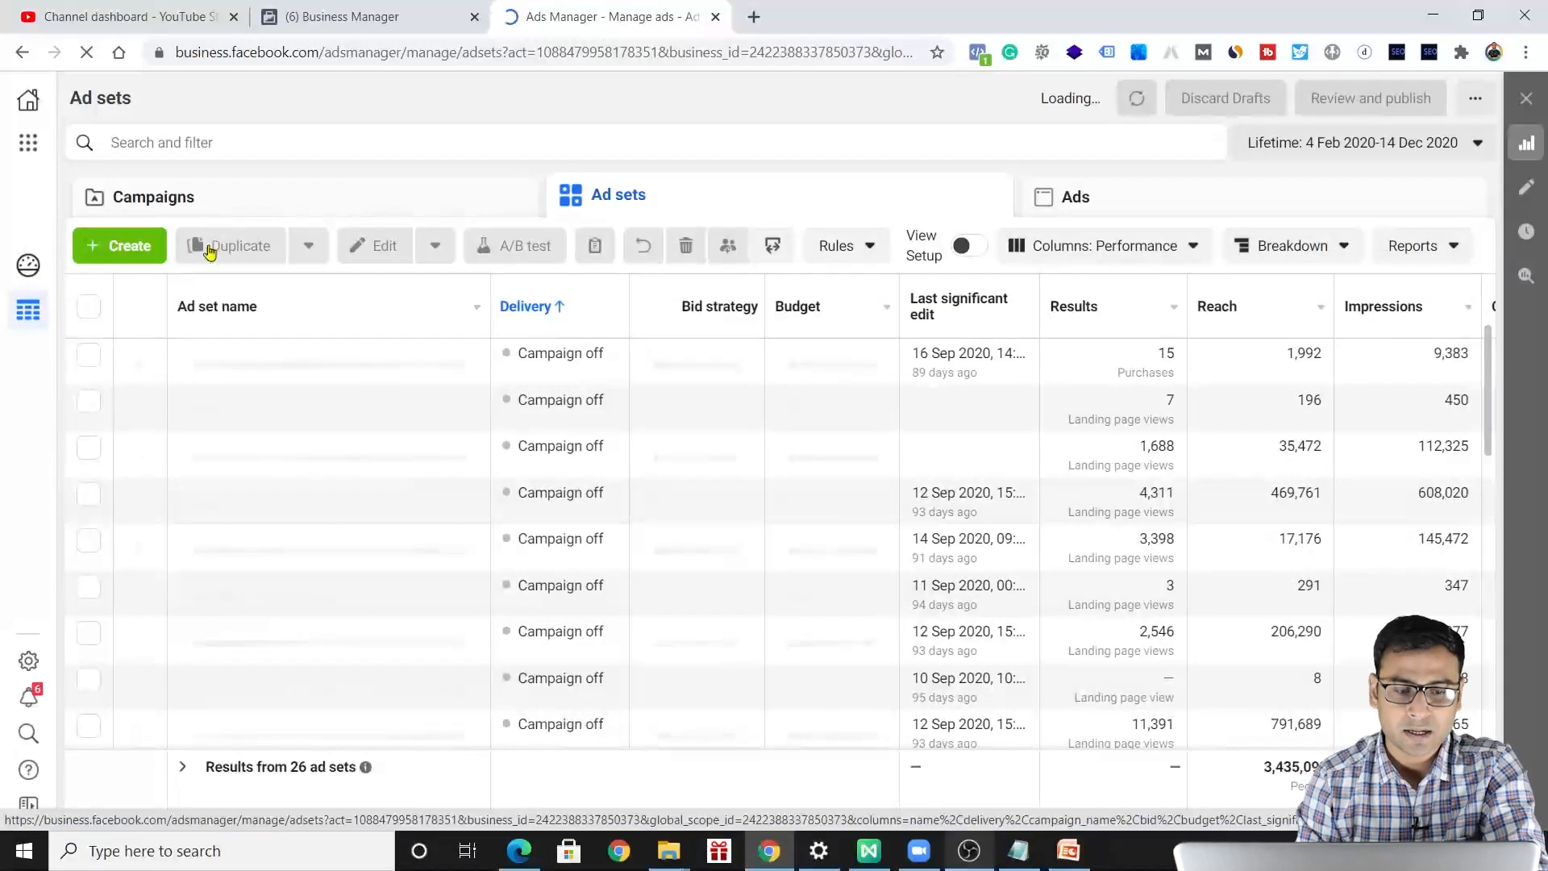
pyautogui.click(119, 245)
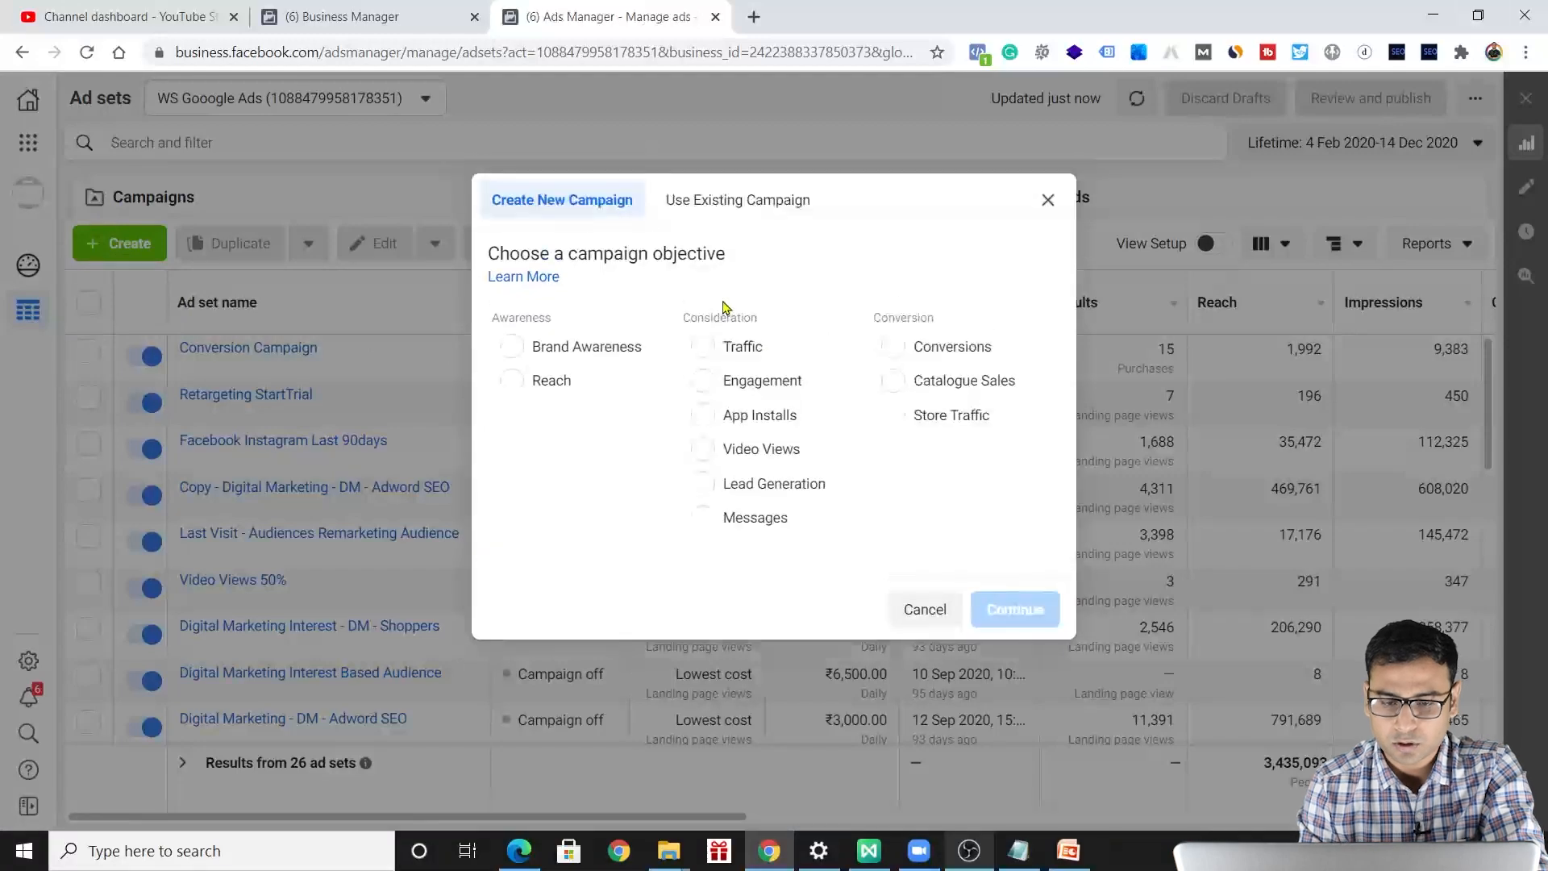
pyautogui.click(742, 349)
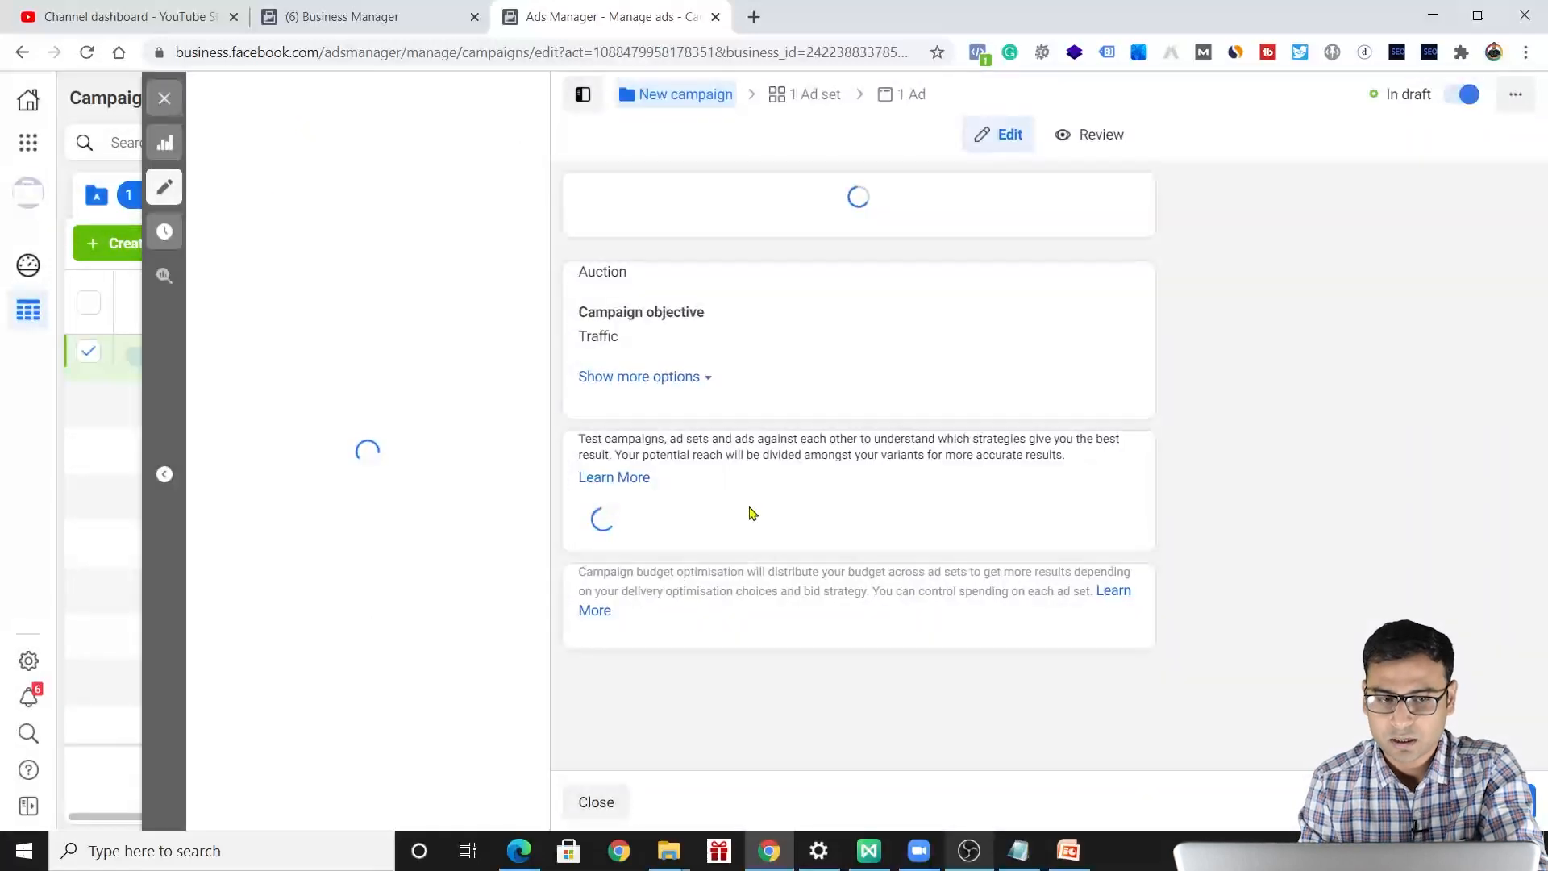
# In the new campaign's ad set, include the custom audience "6month - Instagram All Enagagements".
pyautogui.click(810, 97)
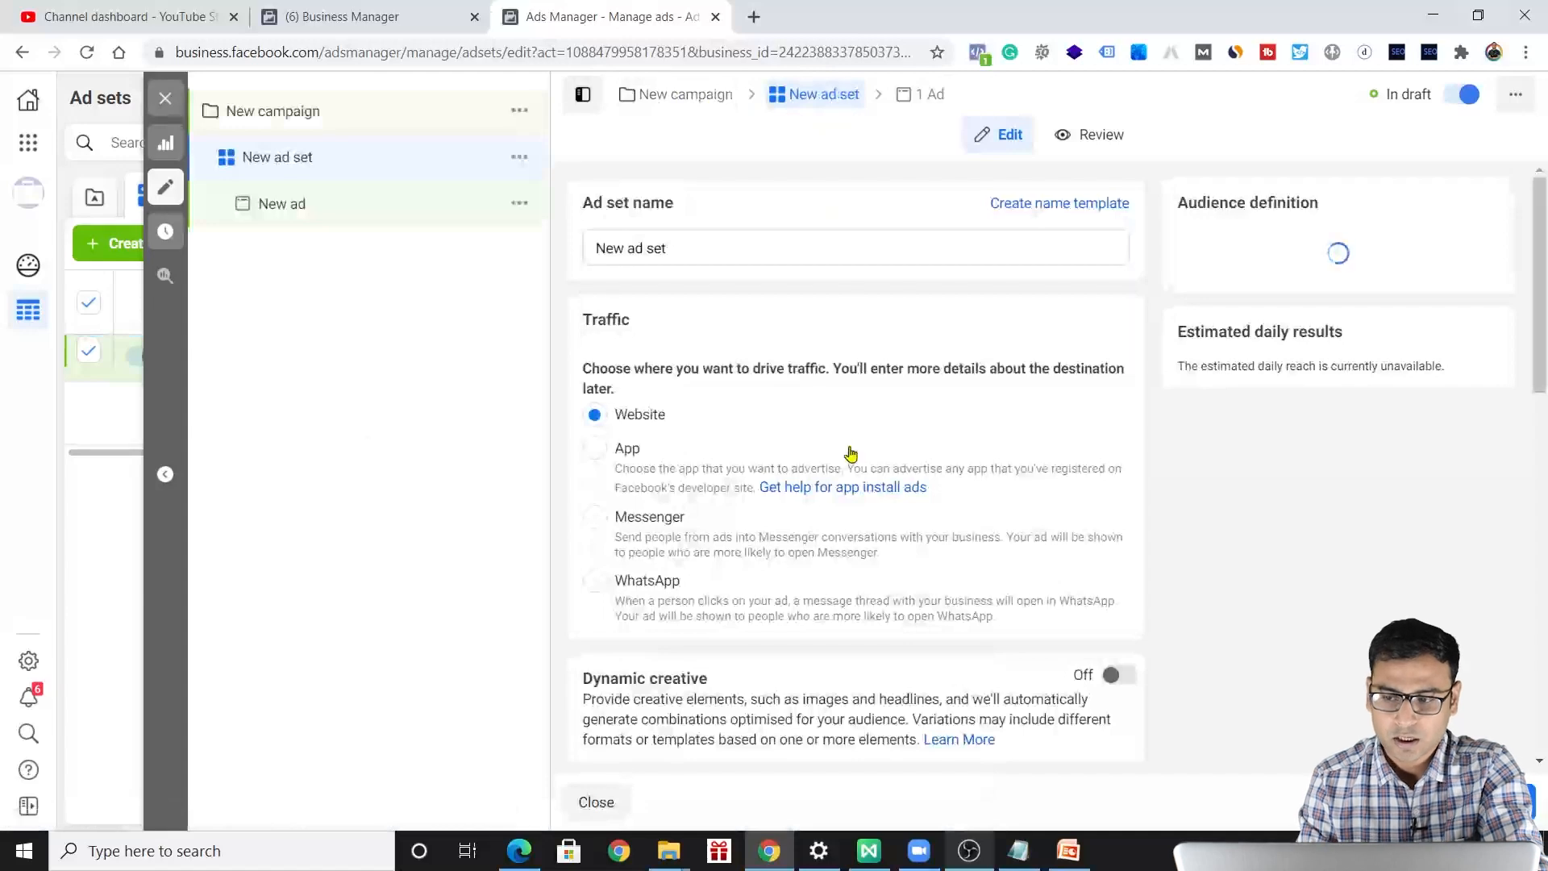
pyautogui.scroll(-9, 849, 454)
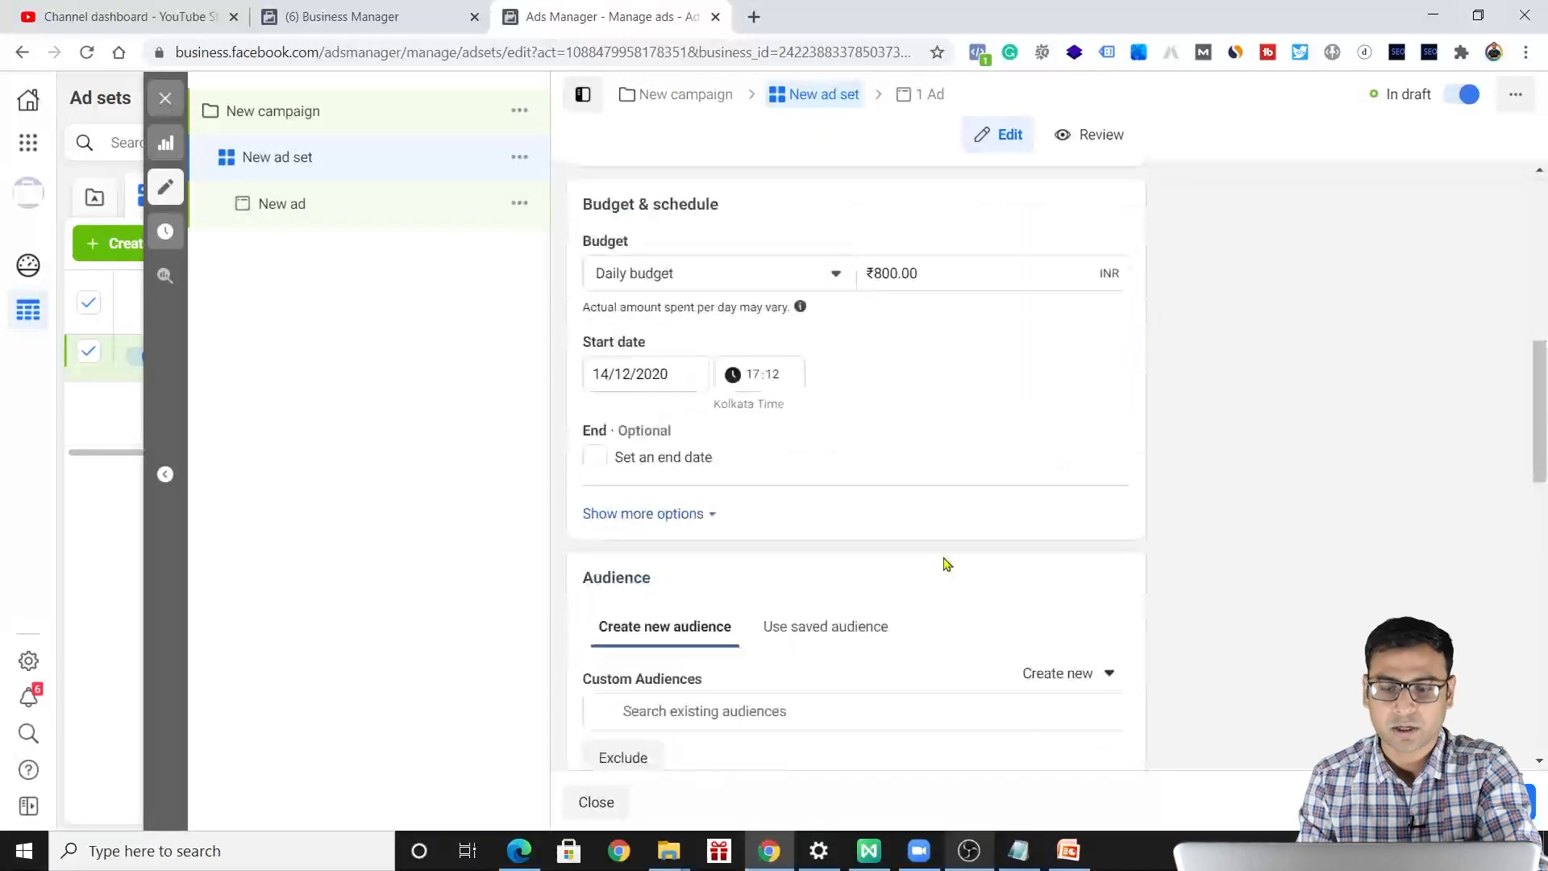
pyautogui.scroll(-3, 946, 563)
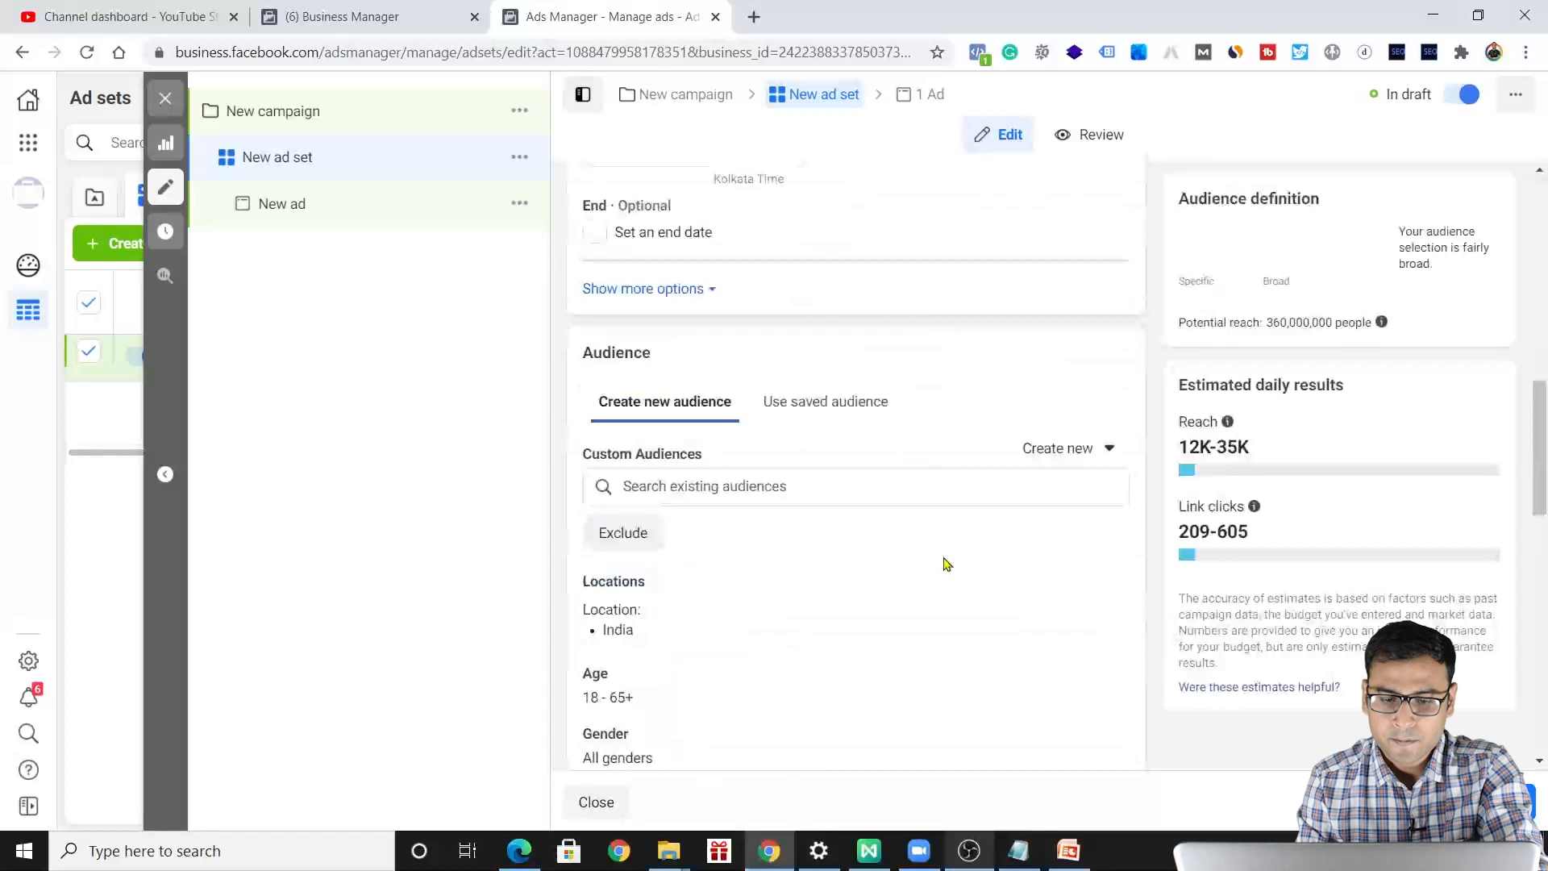
pyautogui.scroll(-1, 946, 564)
pyautogui.click(694, 386)
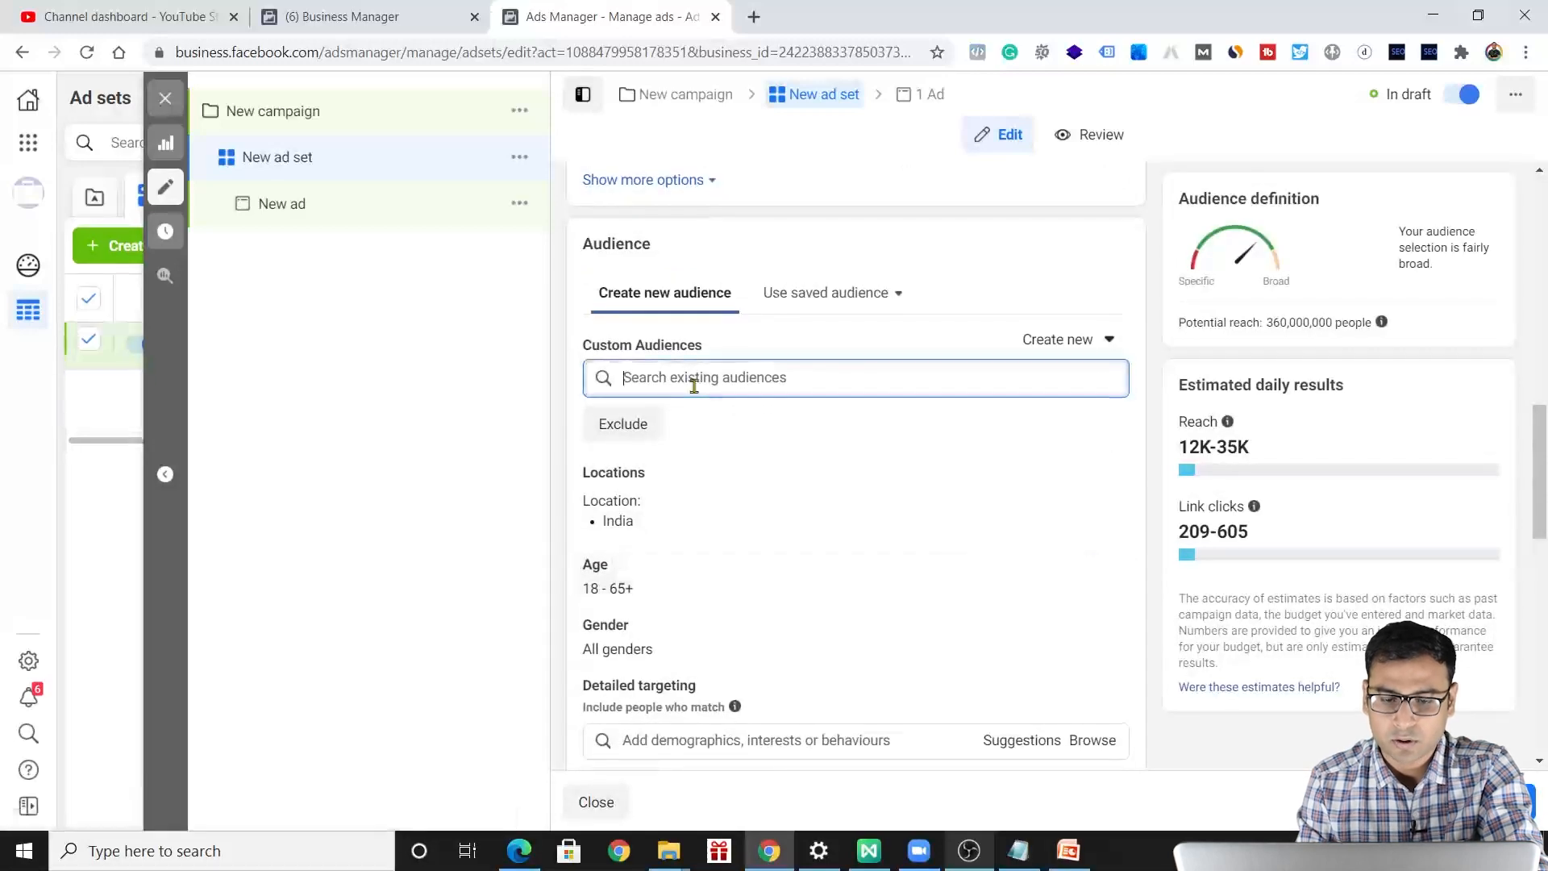
pyautogui.write('6')
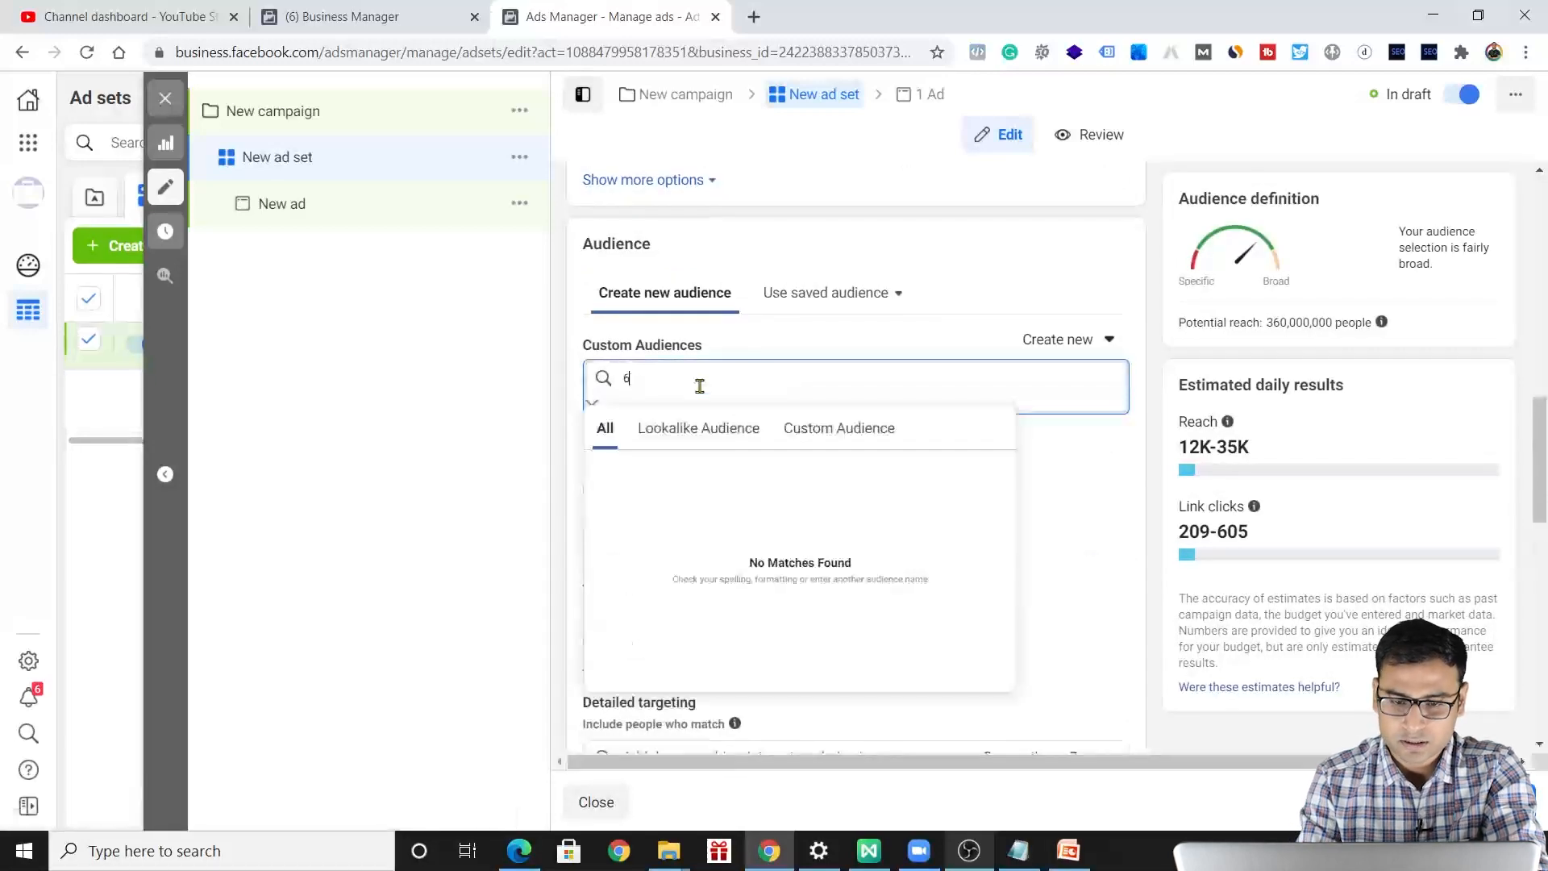
pyautogui.write('mon')
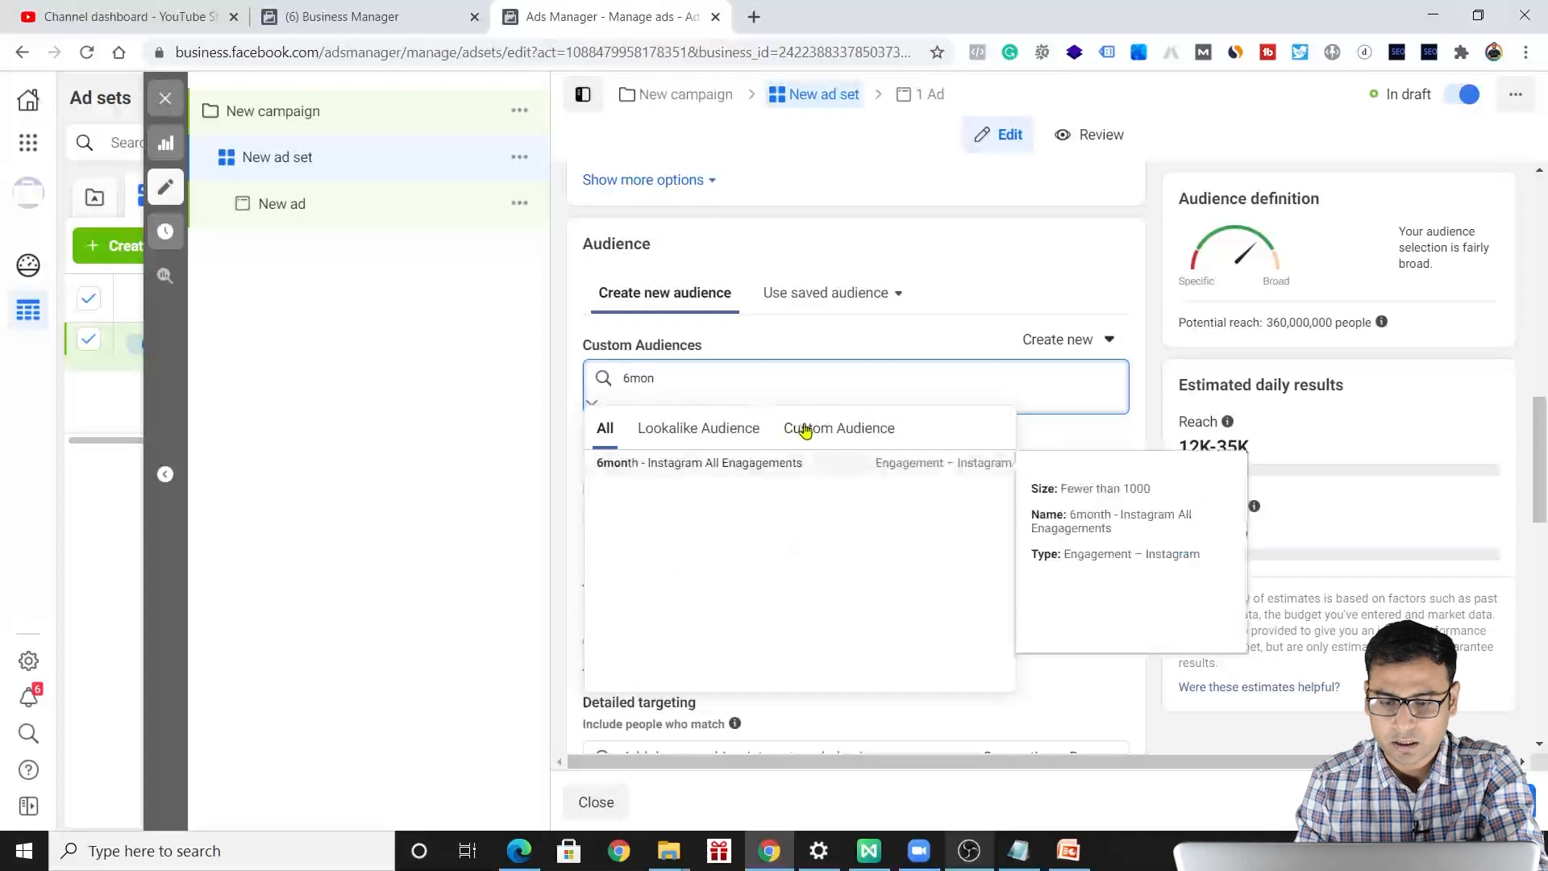
pyautogui.click(806, 428)
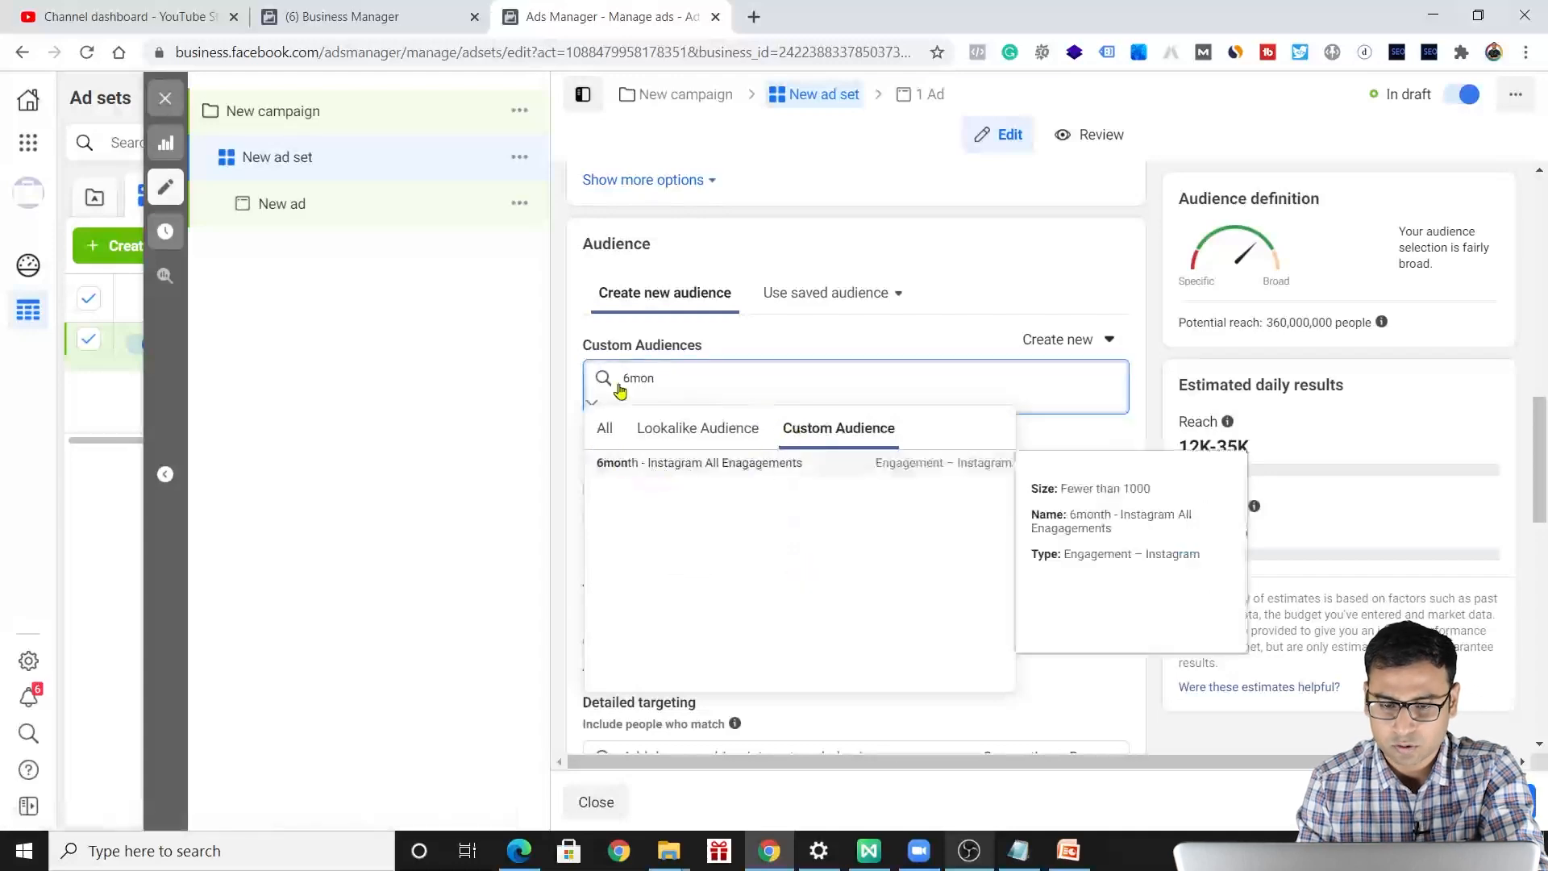
pyautogui.click(767, 456)
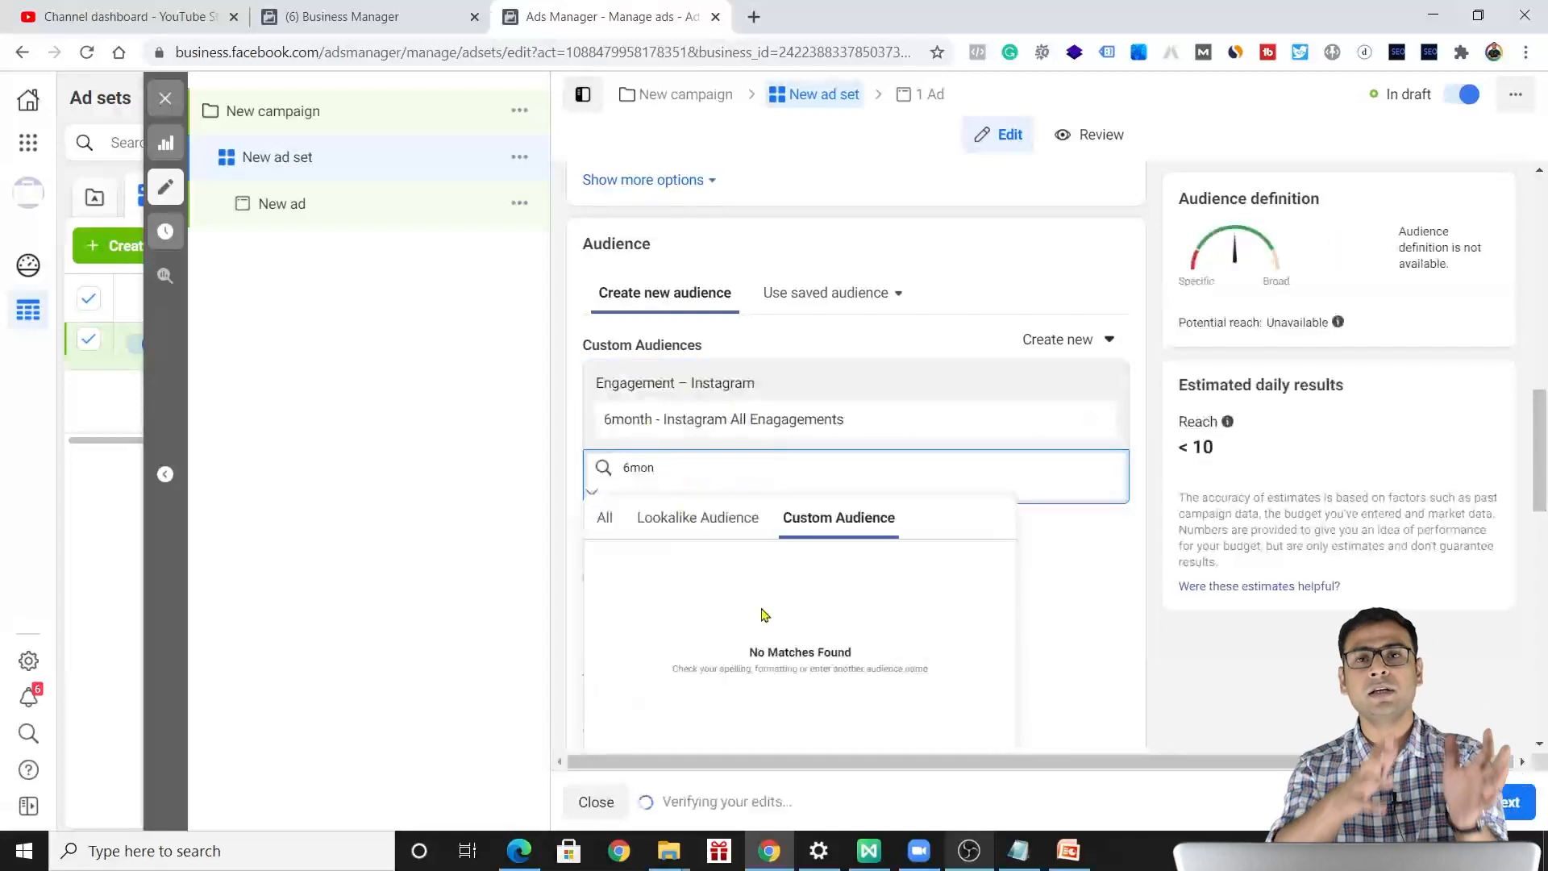